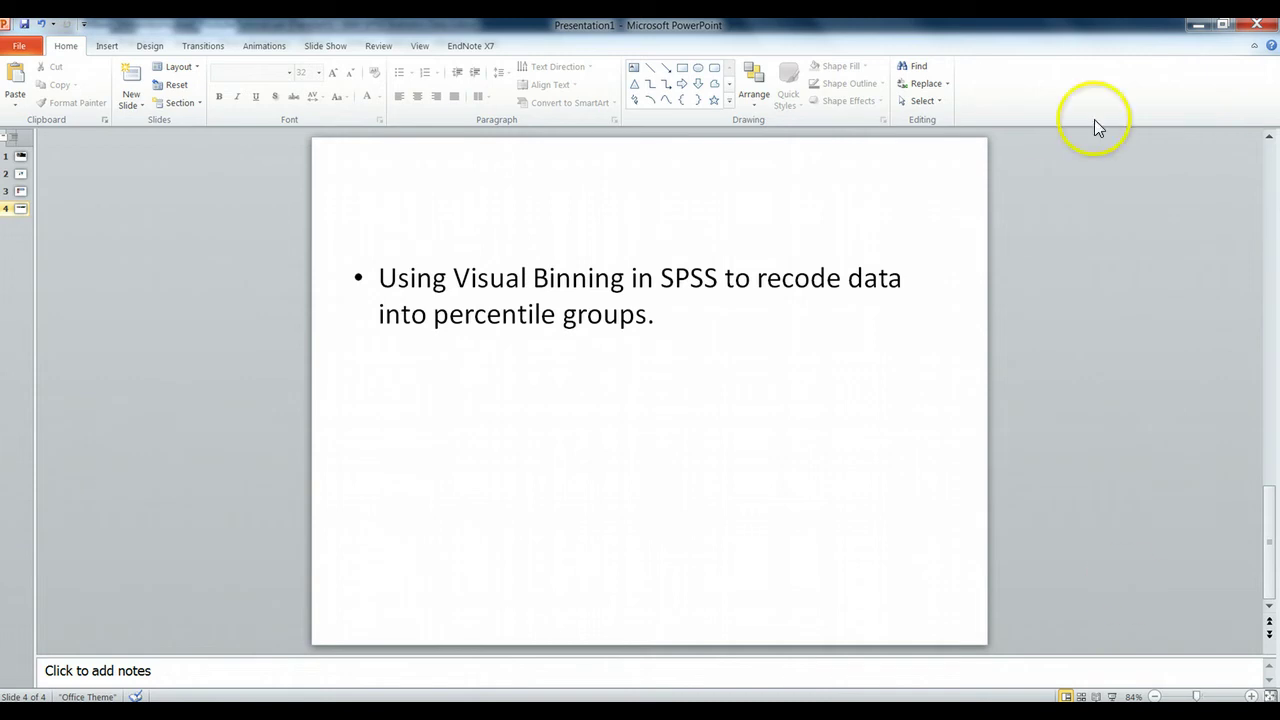
Step: Minimize PowerPoint to bring the SPSS Data Editor with the Spring2014_CraftBeer dataset forward
left_click(1198, 24)
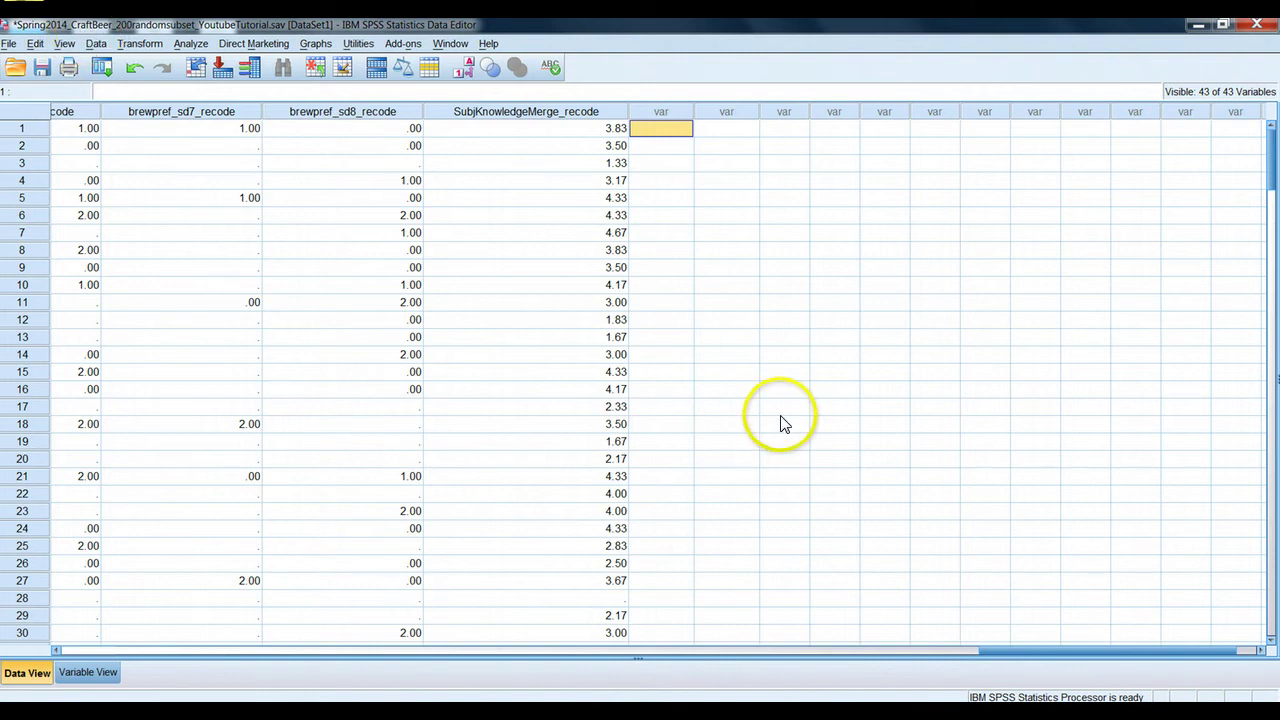
left_click(507, 112)
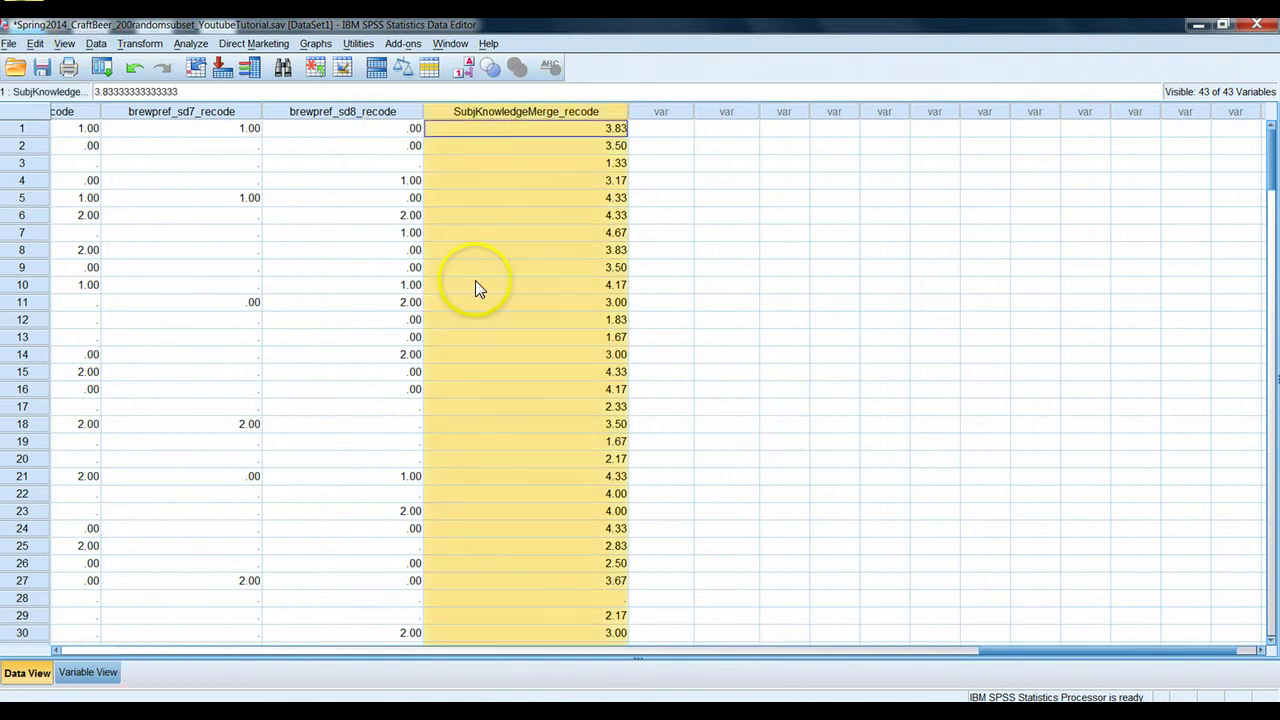
left_click(88, 672)
scroll(268, 500, "down", 8)
scroll(268, 500, "down", 3)
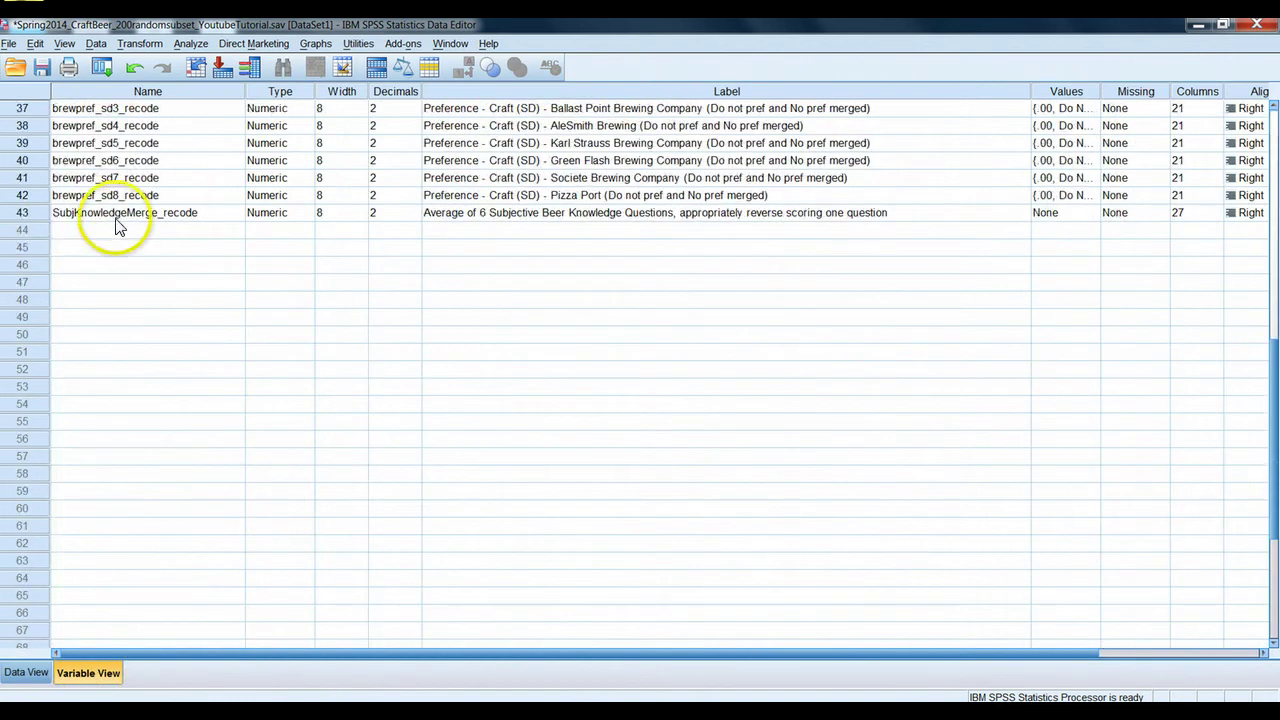
left_click(24, 195)
left_click(24, 212)
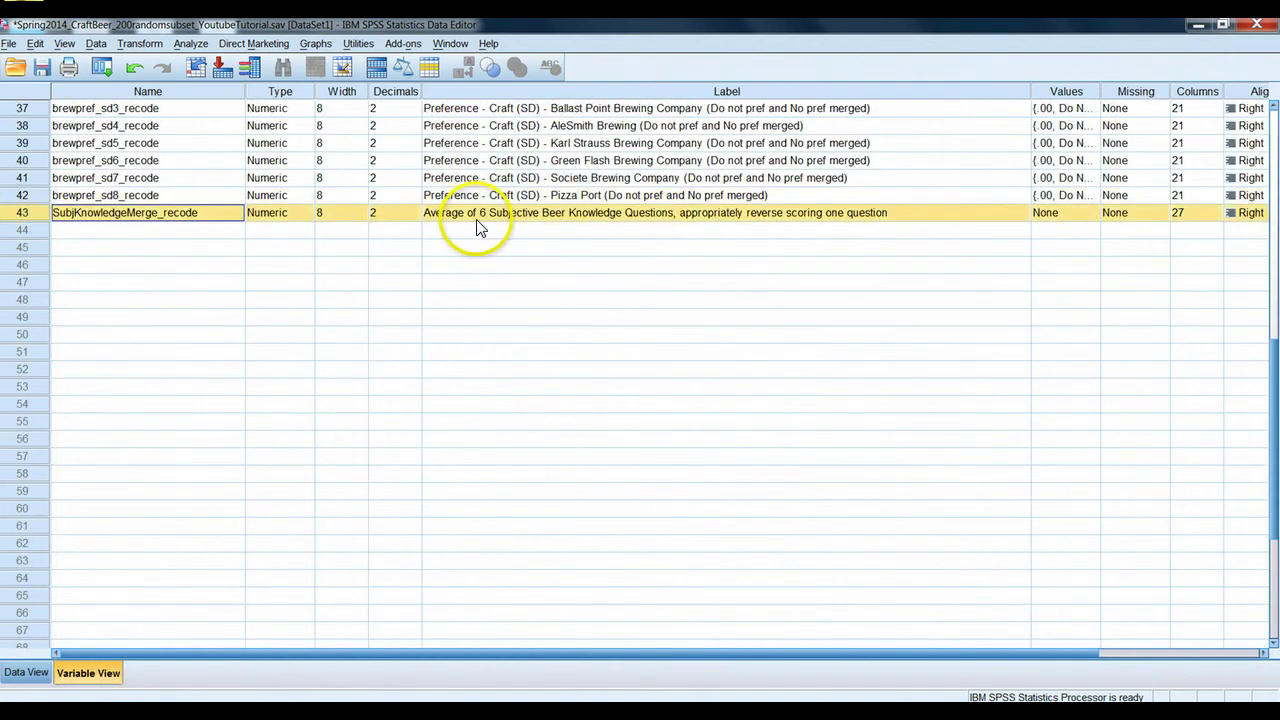
scroll(633, 432, "up", 11)
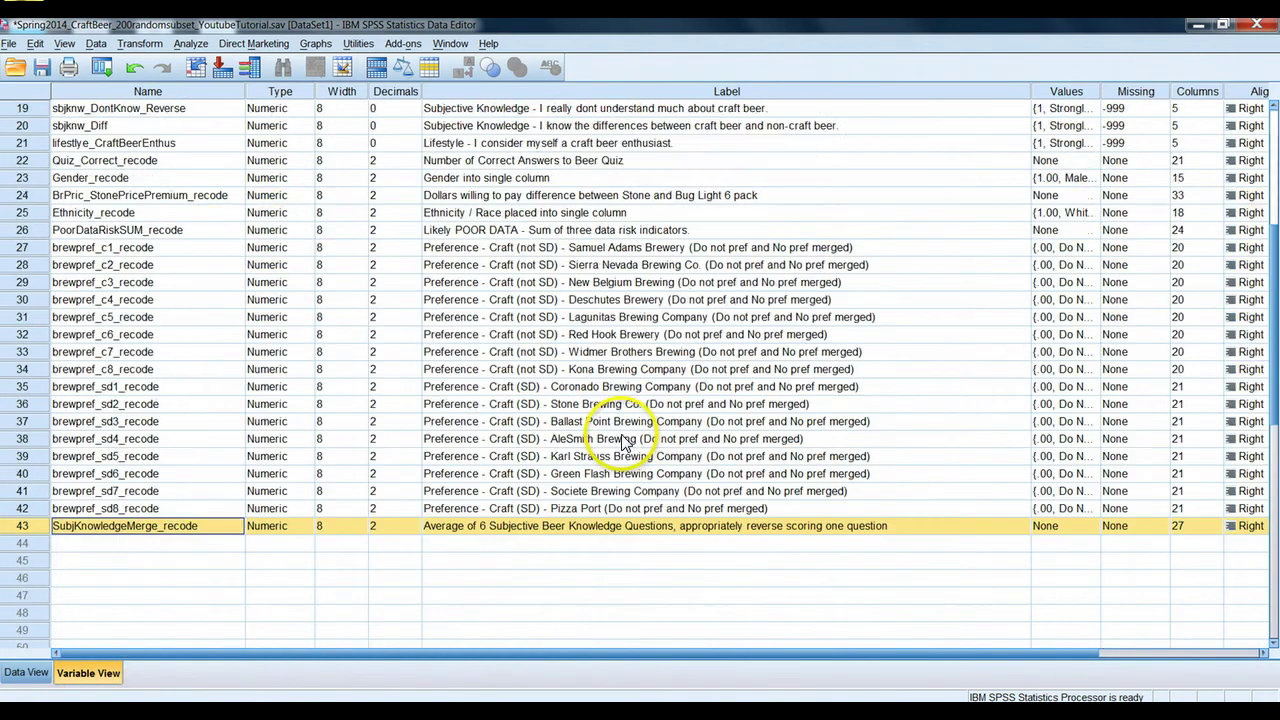
left_click_drag(24, 212, 30, 390)
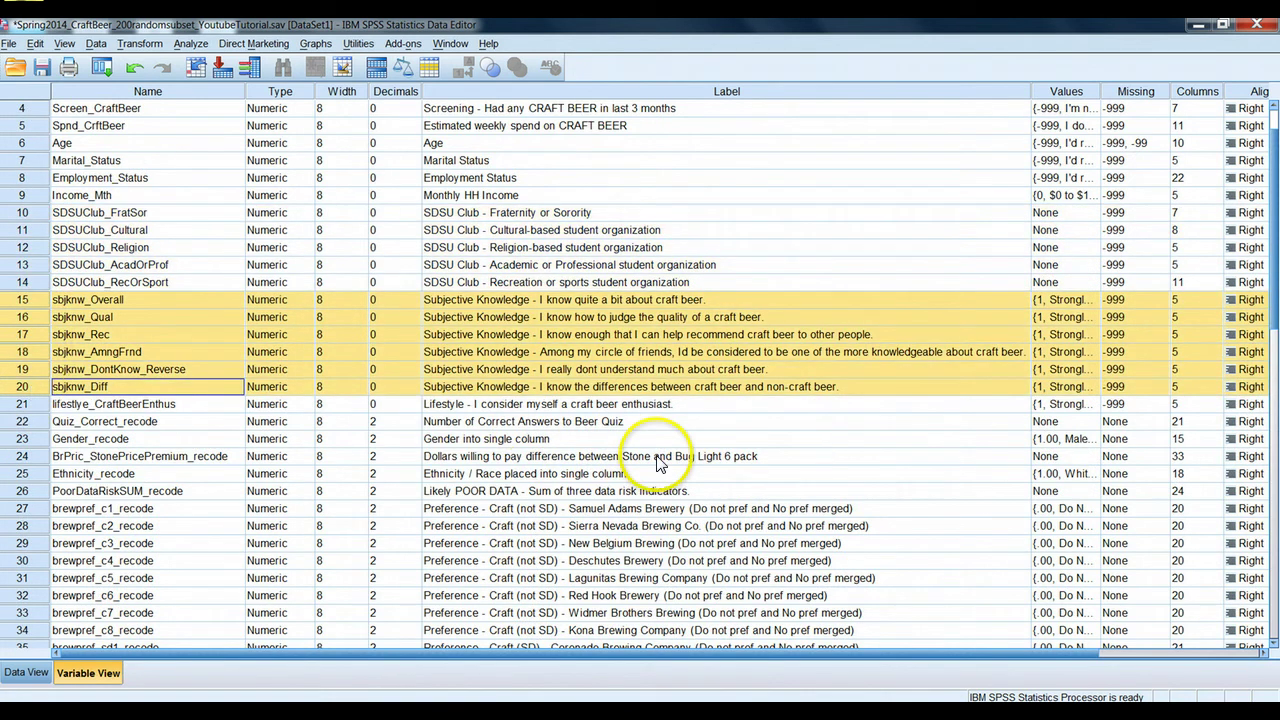
scroll(662, 452, "down", 3)
scroll(660, 458, "down", 4)
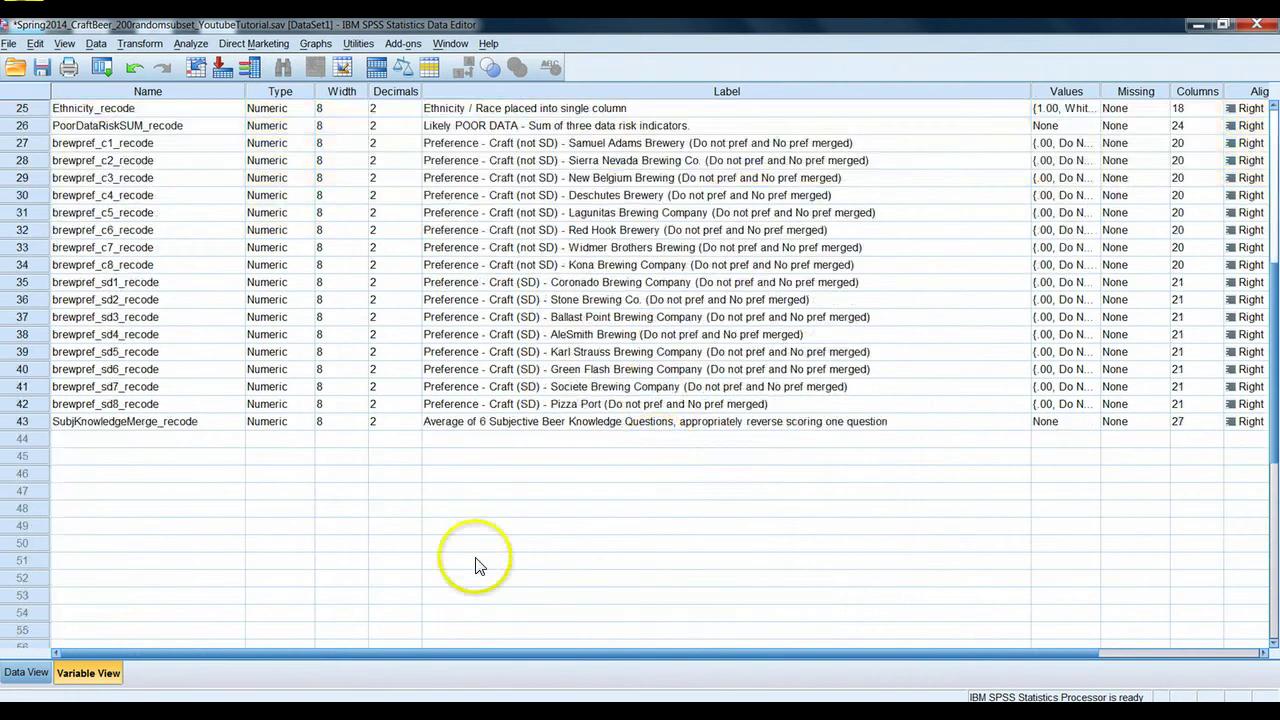
left_click(26, 672)
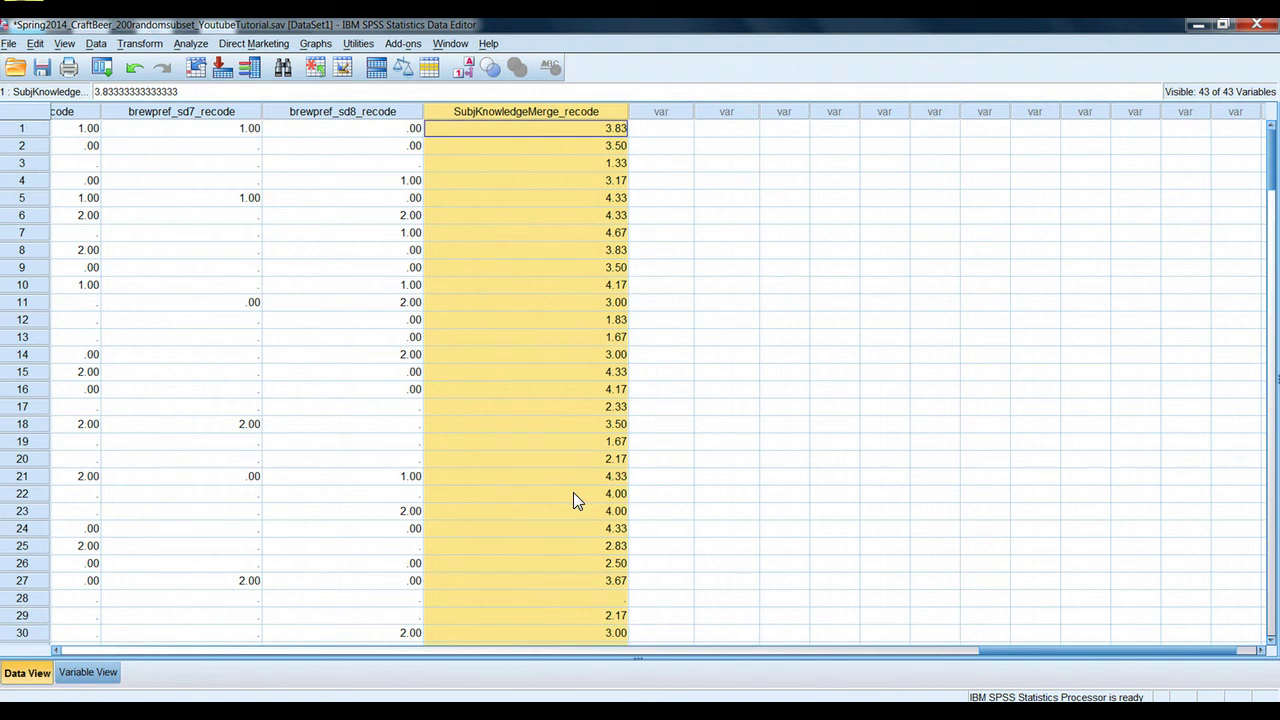
left_click(576, 441)
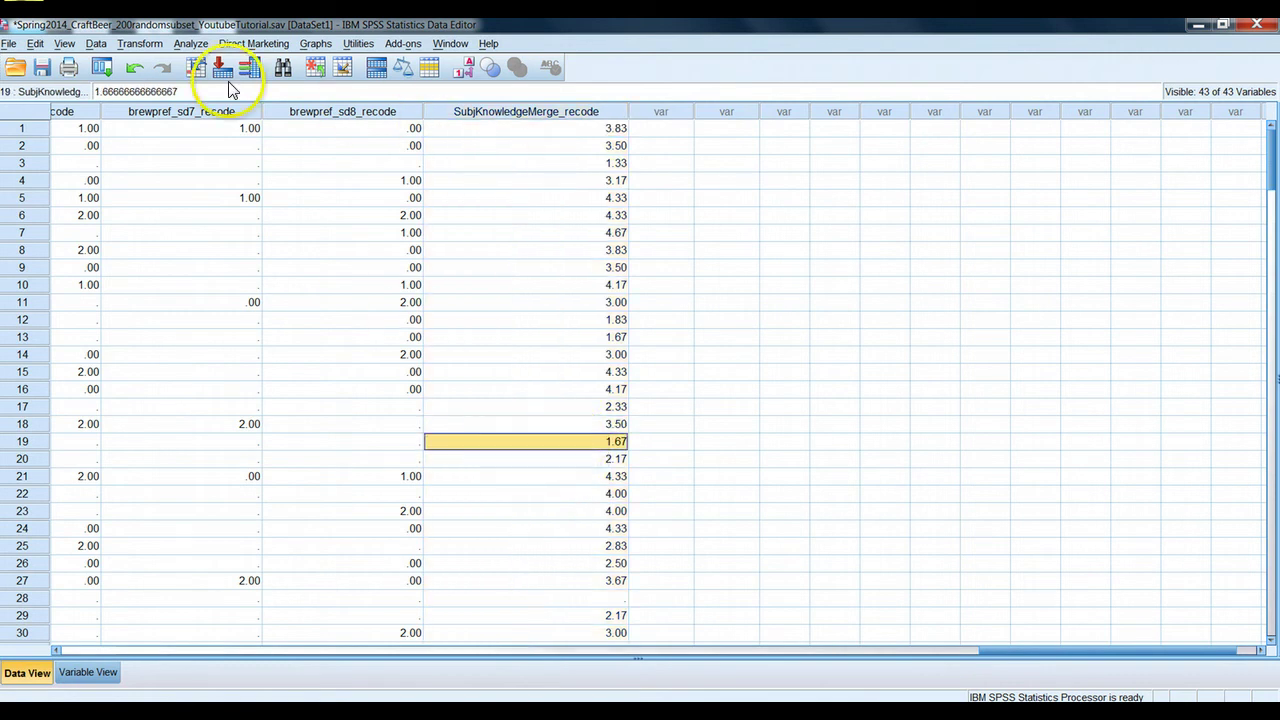
Step: Open Analyze > Descriptive Statistics > Frequencies and add SubjKnowledgeMerge_recode as the analysed variable
left_click(147, 48)
mouse_move(181, 42)
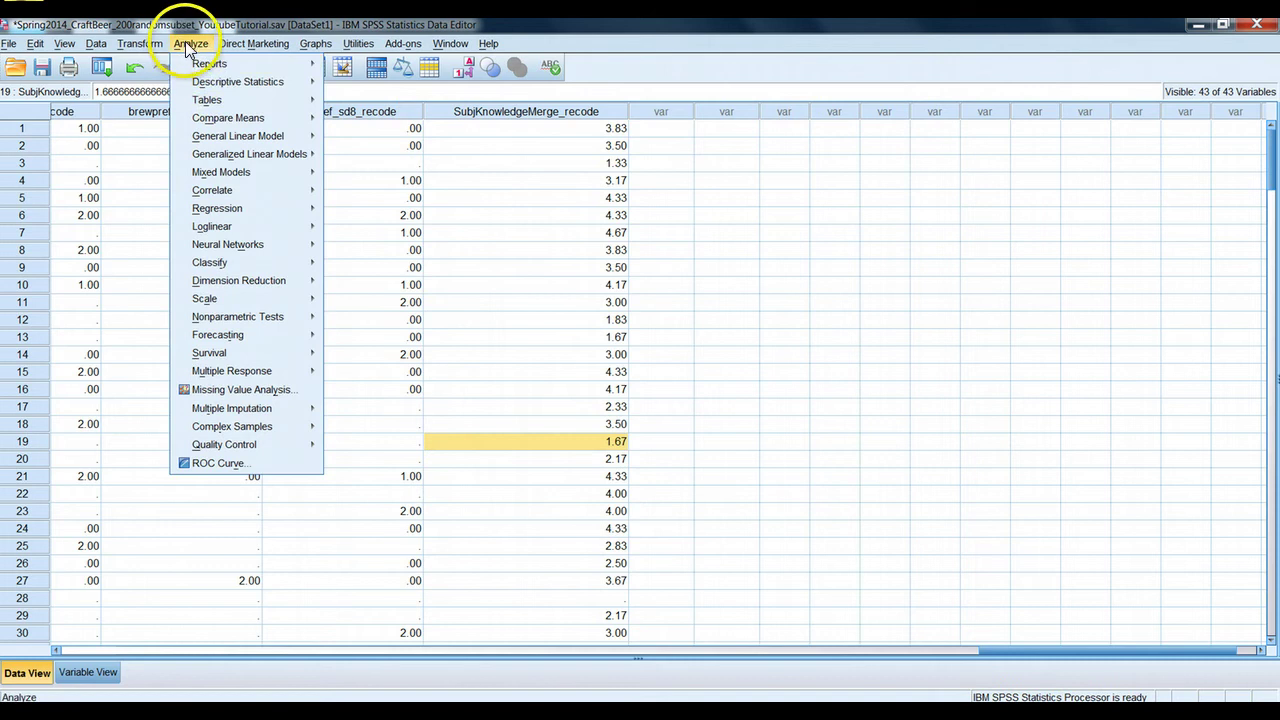
mouse_move(305, 82)
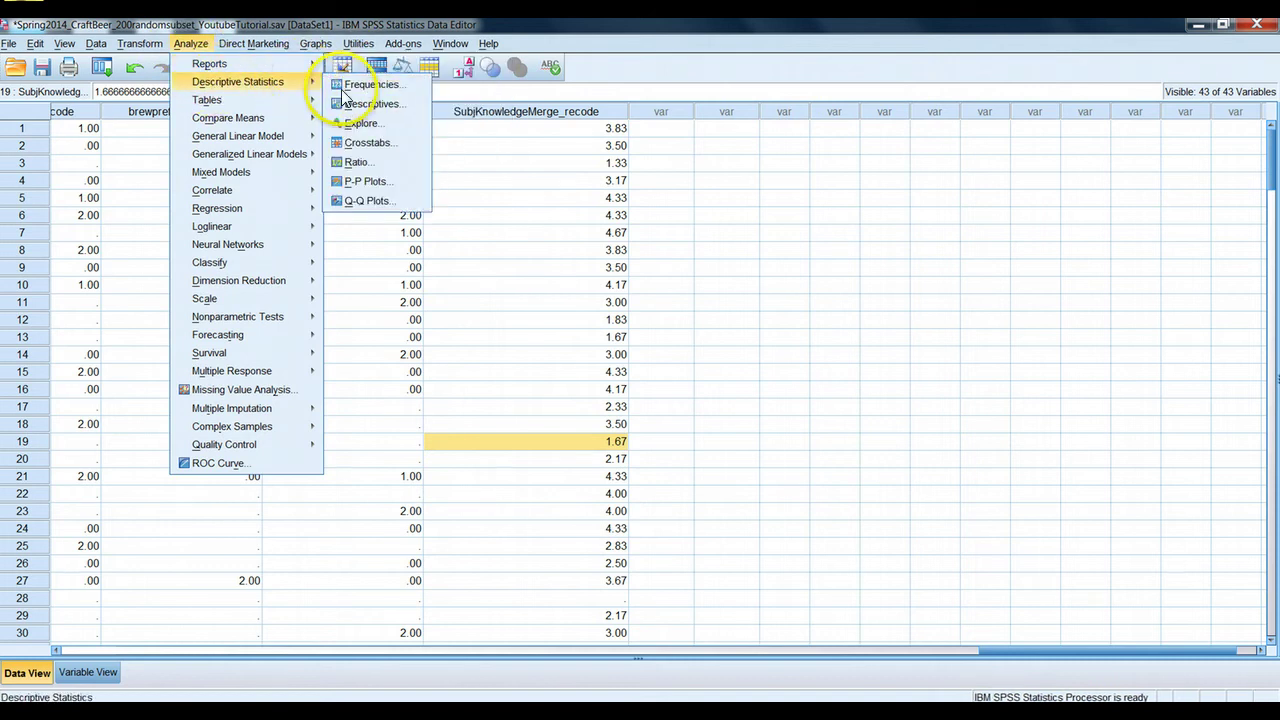
left_click(371, 85)
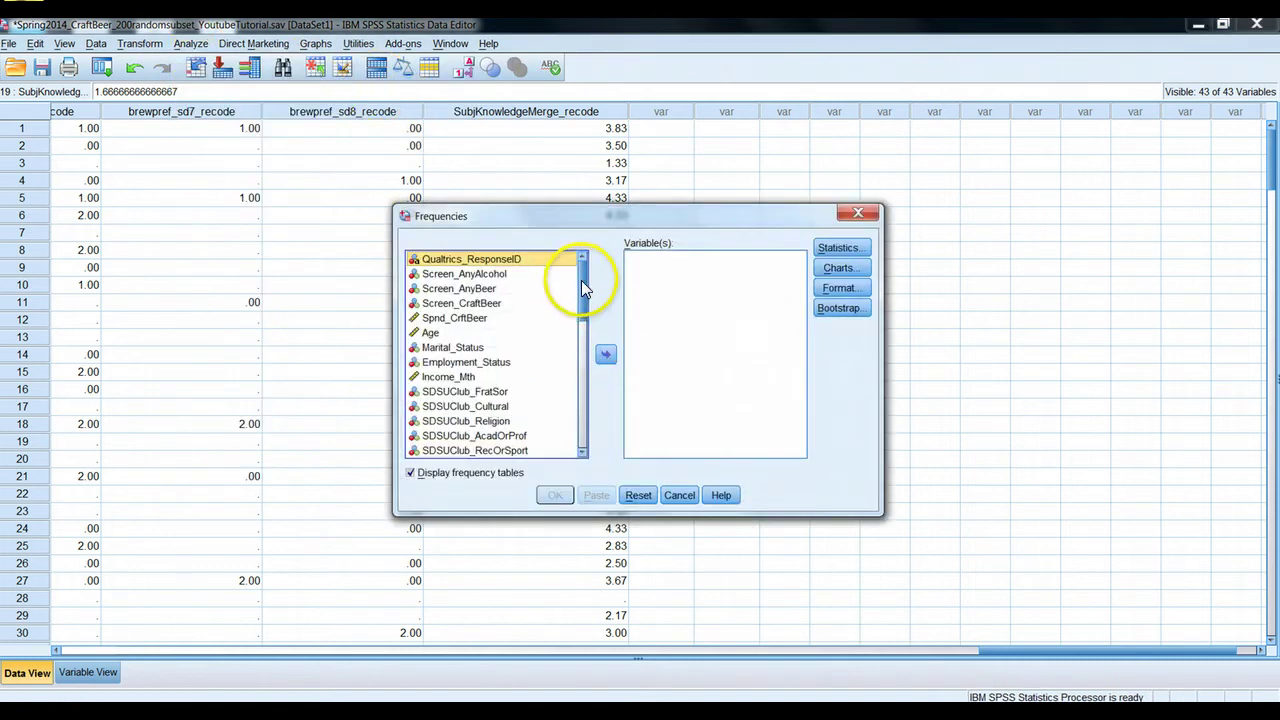
left_click_drag(581, 275, 551, 455)
left_click(551, 451)
left_click(605, 354)
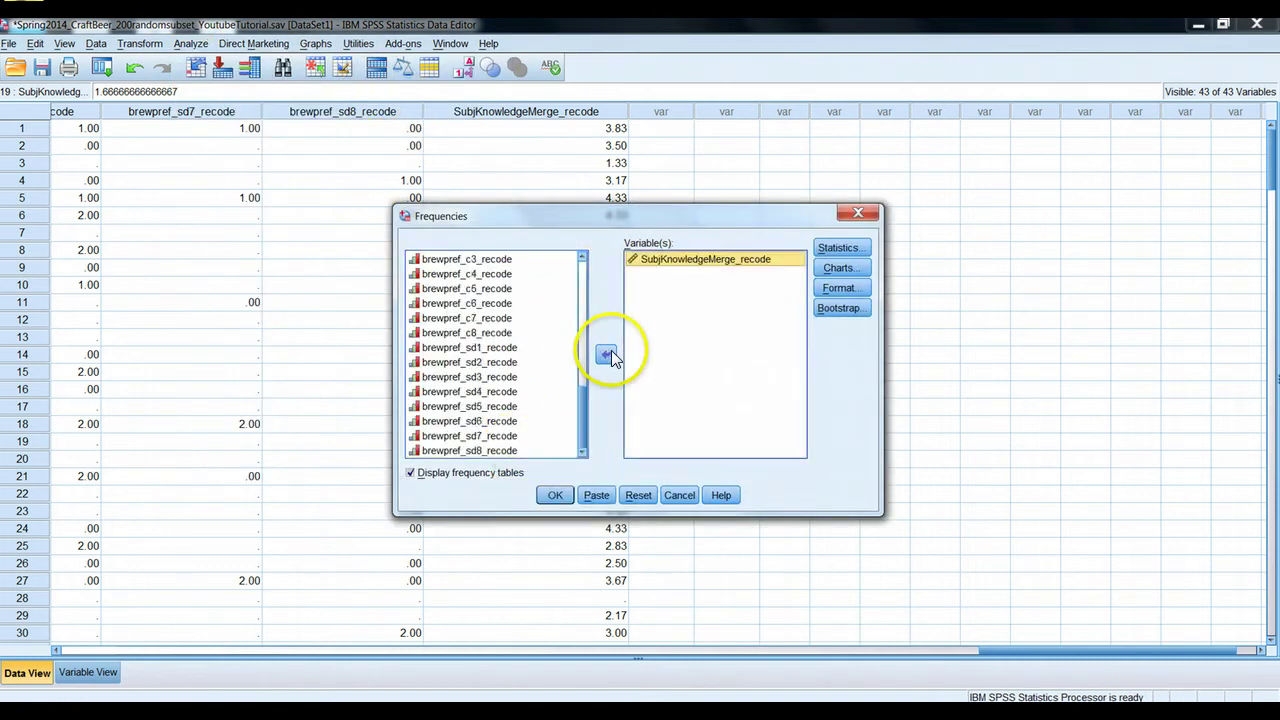
Step: Request a bar chart and run the Frequencies analysis, scrolling through the output
left_click(840, 268)
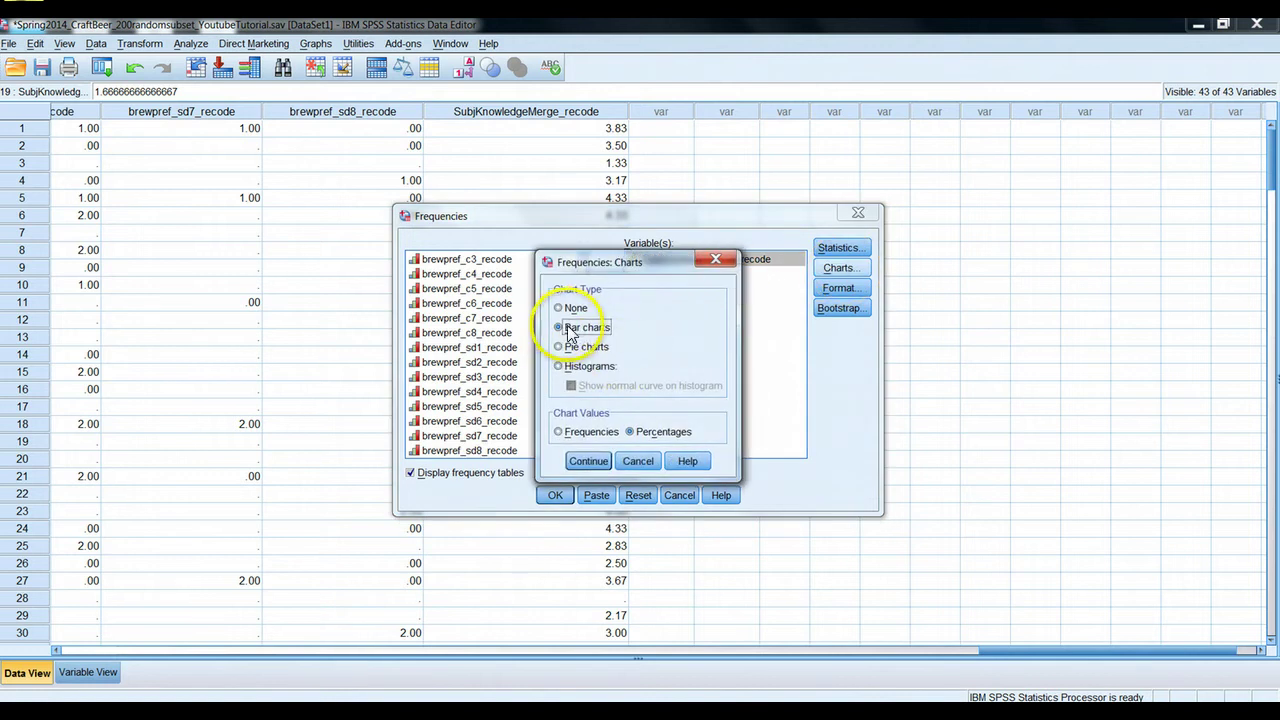
left_click(560, 327)
left_click(587, 461)
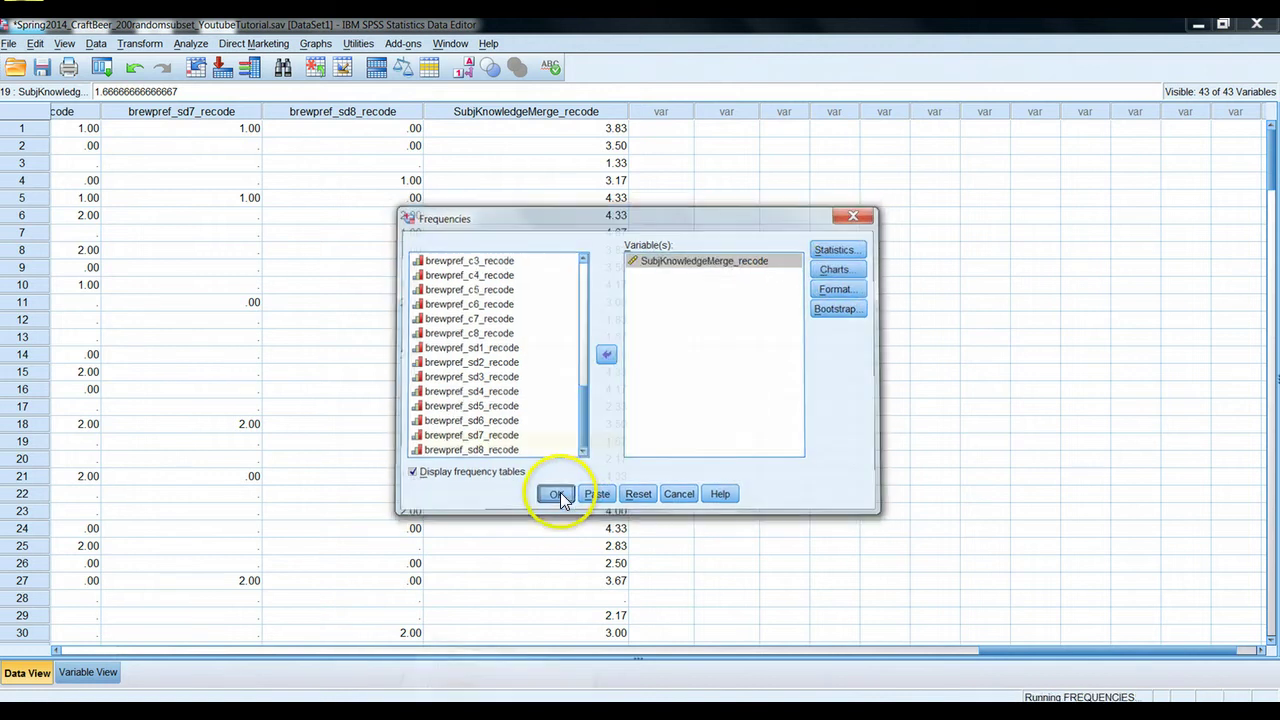
left_click(555, 495)
scroll(672, 385, "down", 5)
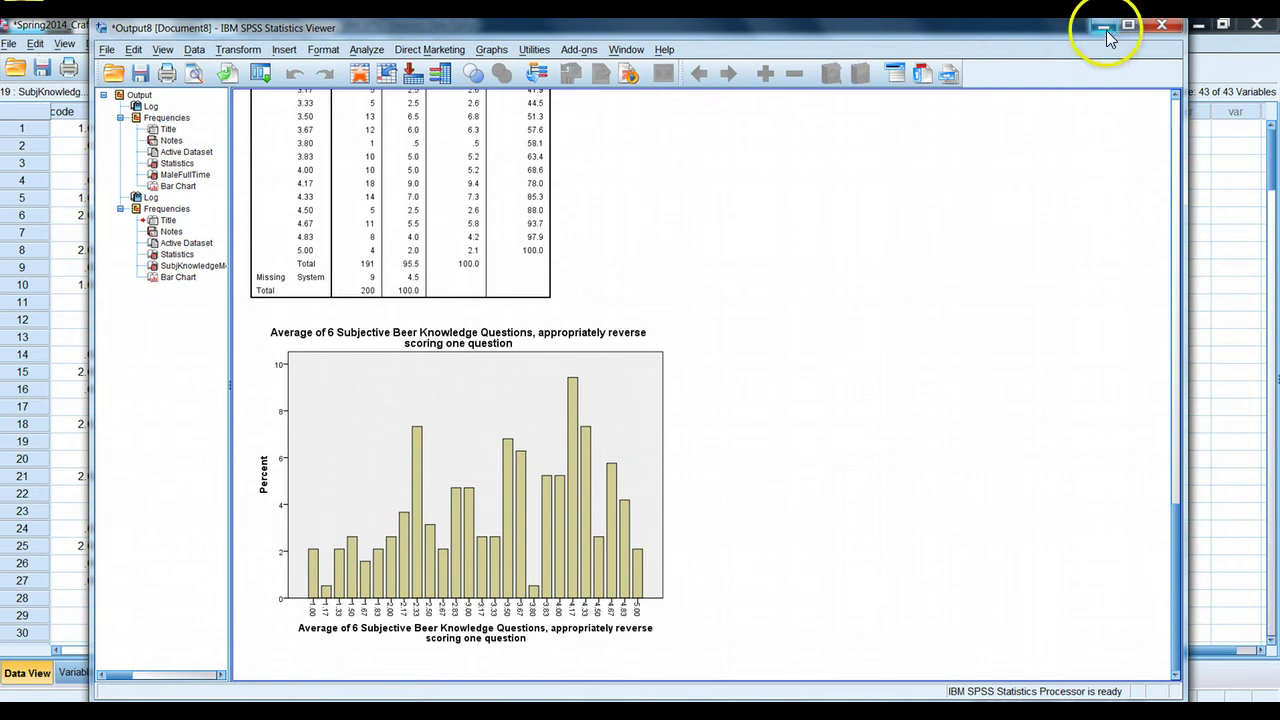
Step: Minimize the Output Viewer and select the row 11 cell of SubjKnowledgeMerge_recode
left_click(1106, 30)
left_click(576, 304)
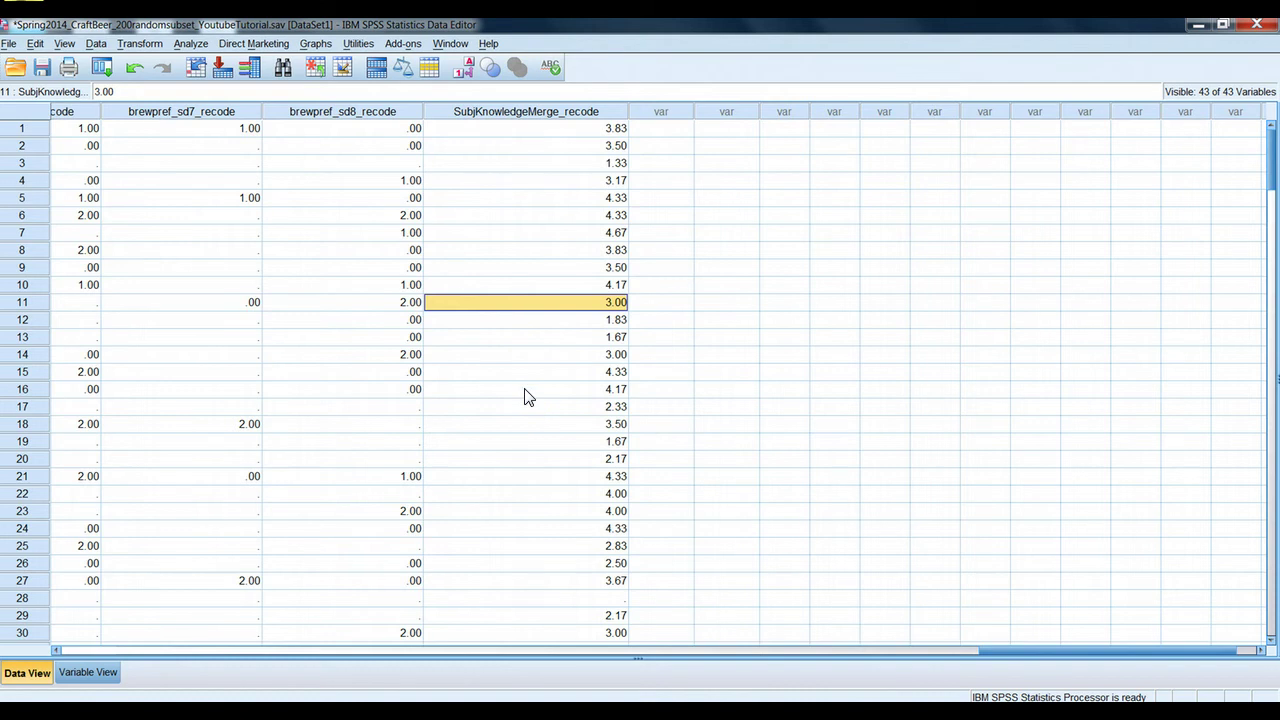
Step: Open Transform > Visual Binning and move the averaged Subjective Beer Knowledge variable into Variables to Bin
left_click(100, 45)
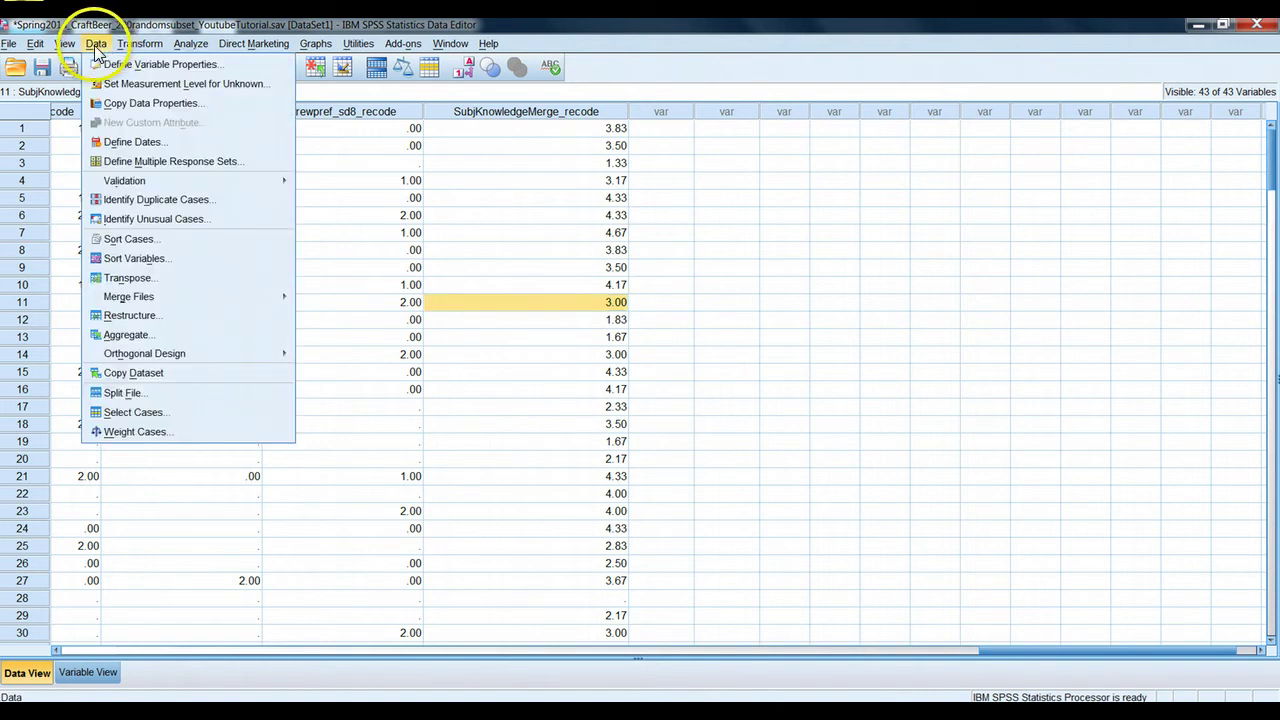
mouse_move(131, 52)
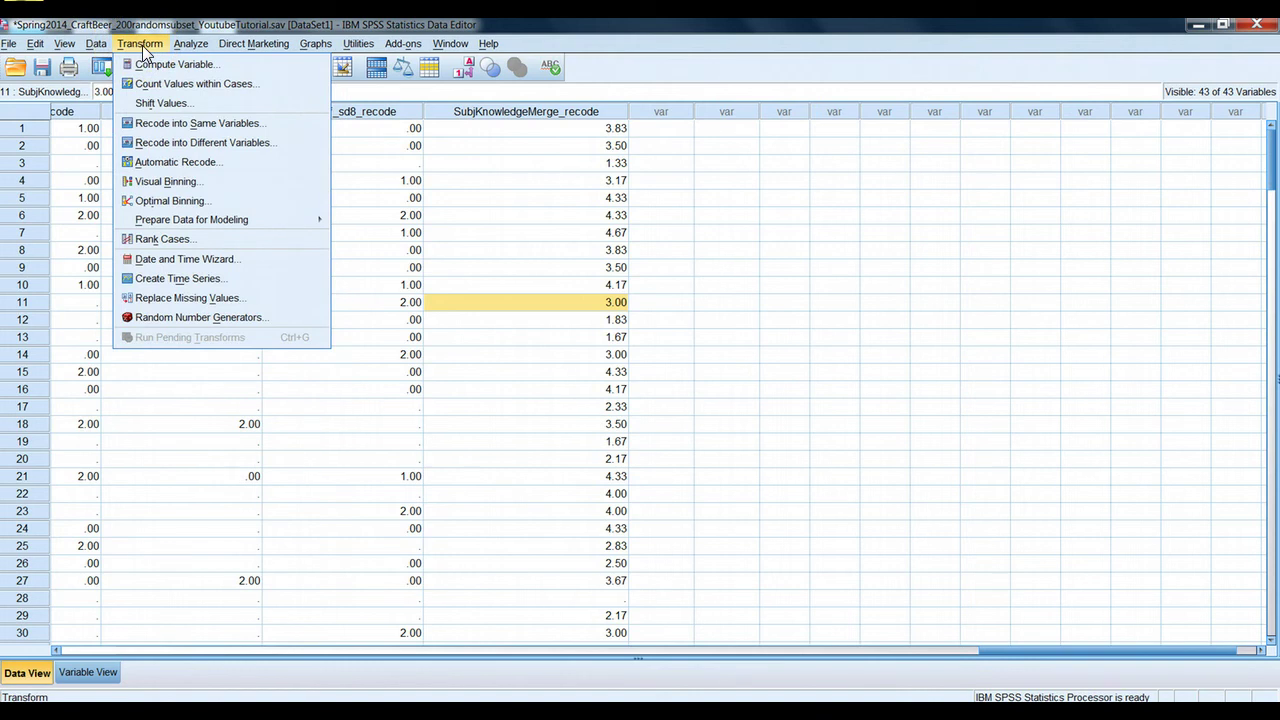
left_click(219, 181)
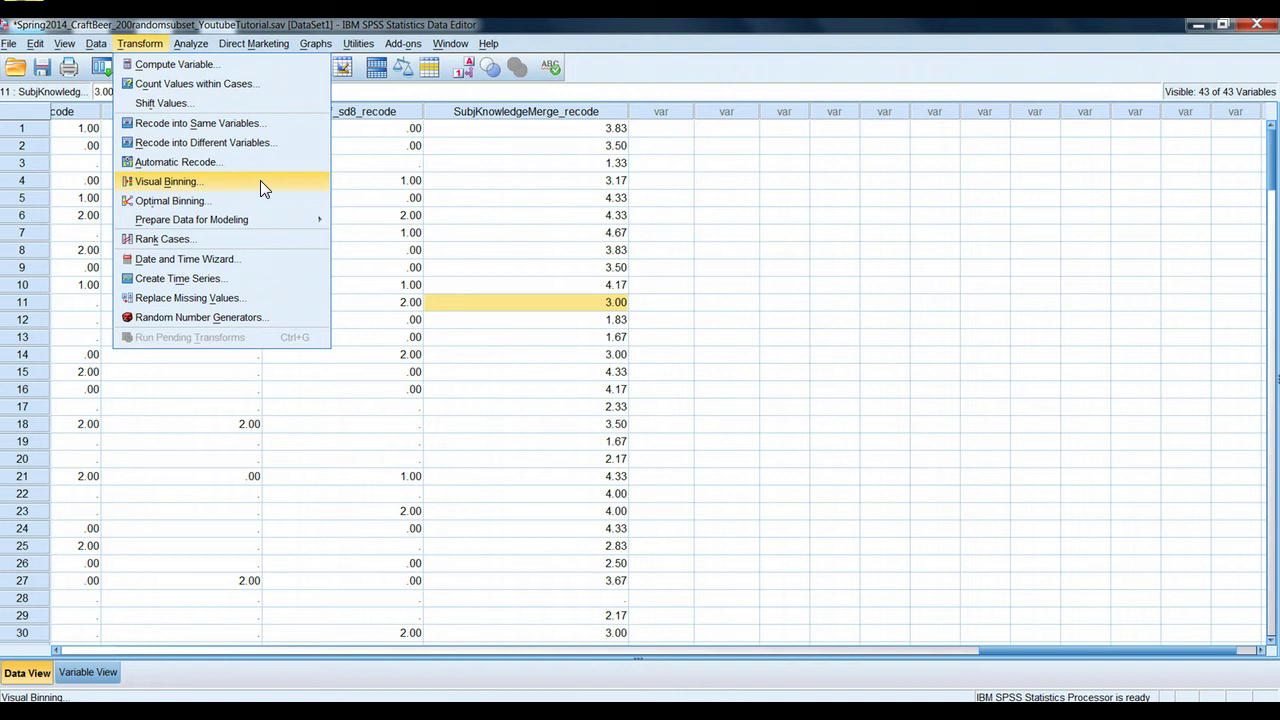
left_click(260, 181)
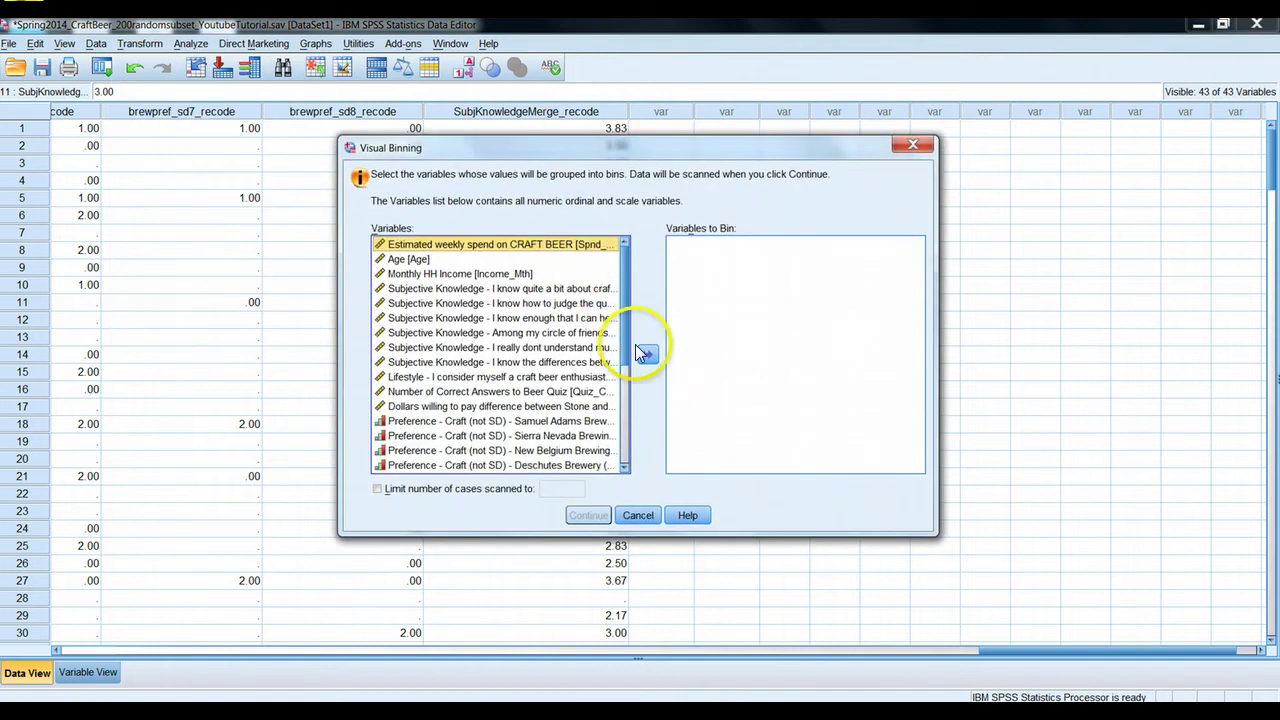
scroll(640, 352, "down", 5)
left_click(527, 466)
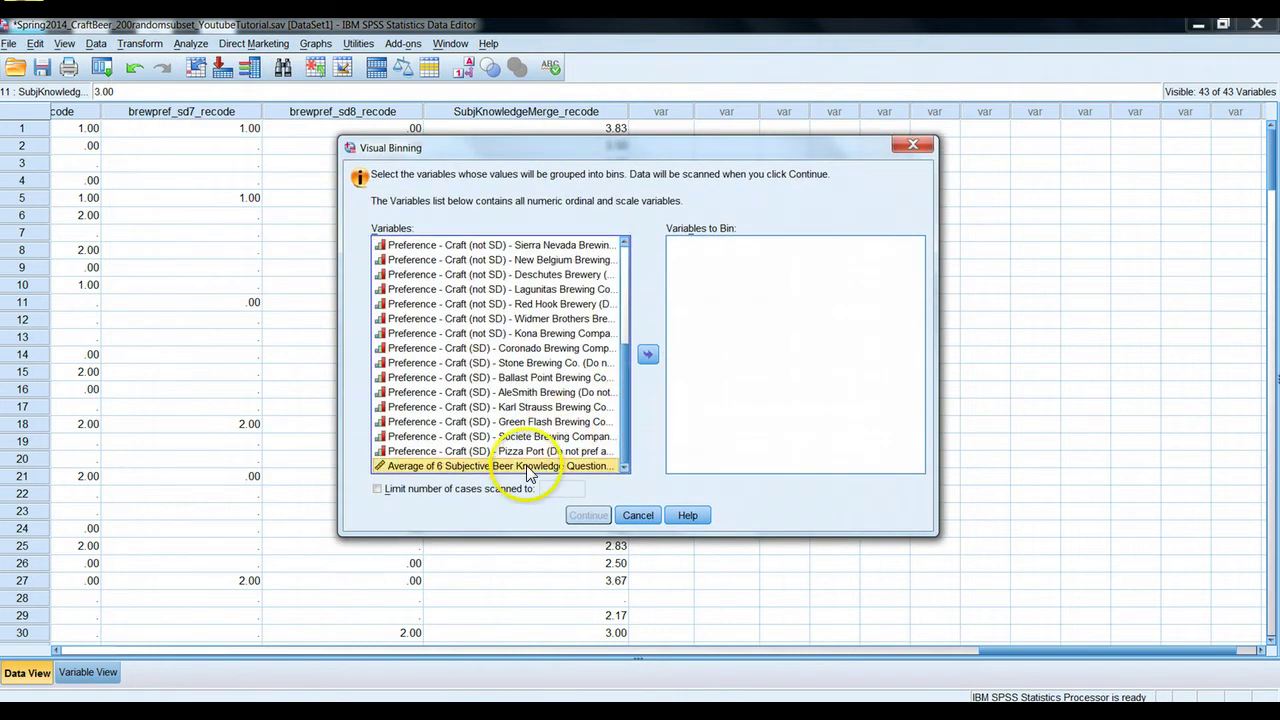
left_click(647, 355)
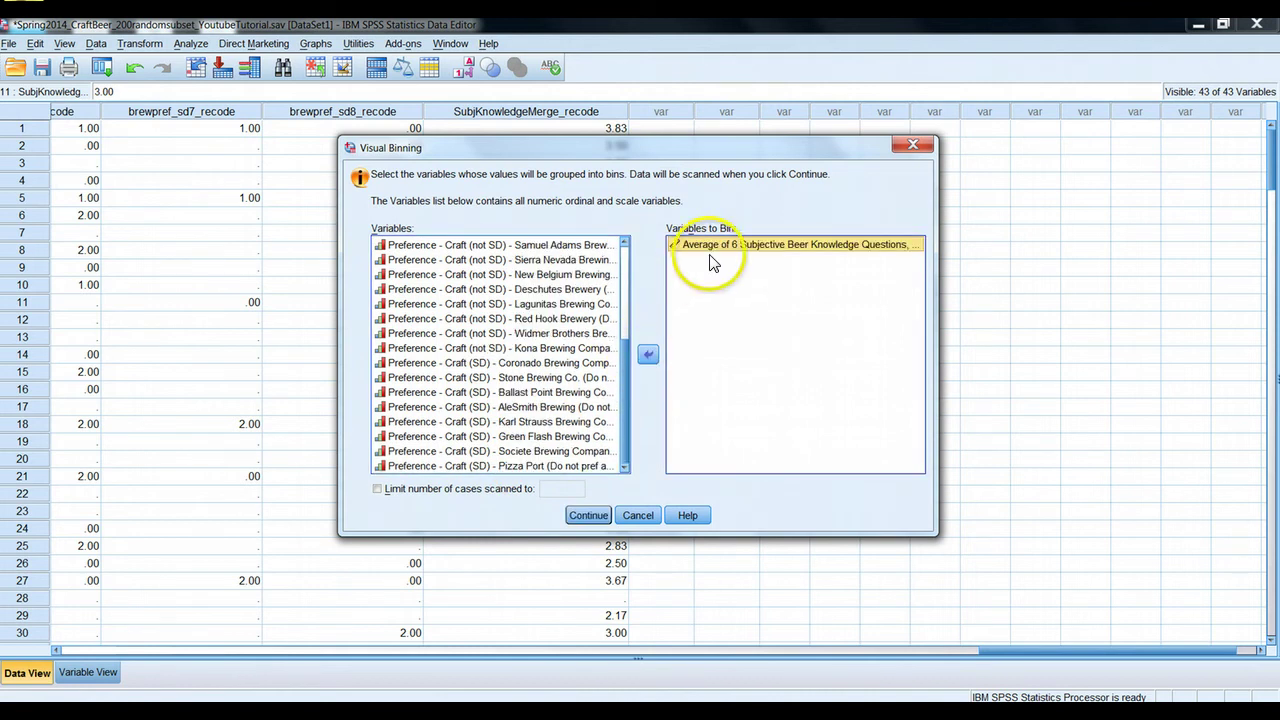
Step: Continue past the scan, reposition the dialog, and name the binned variable SubjKnow_Deciles
left_click(588, 516)
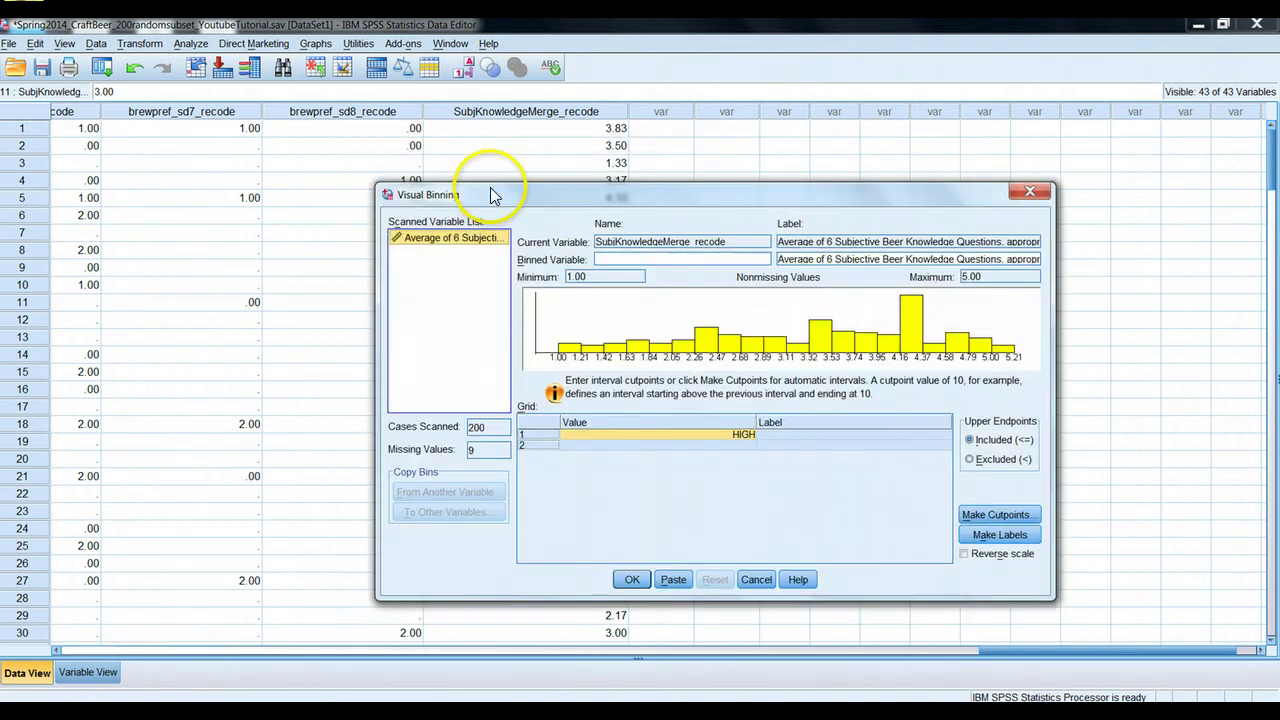
left_click_drag(557, 199, 453, 150)
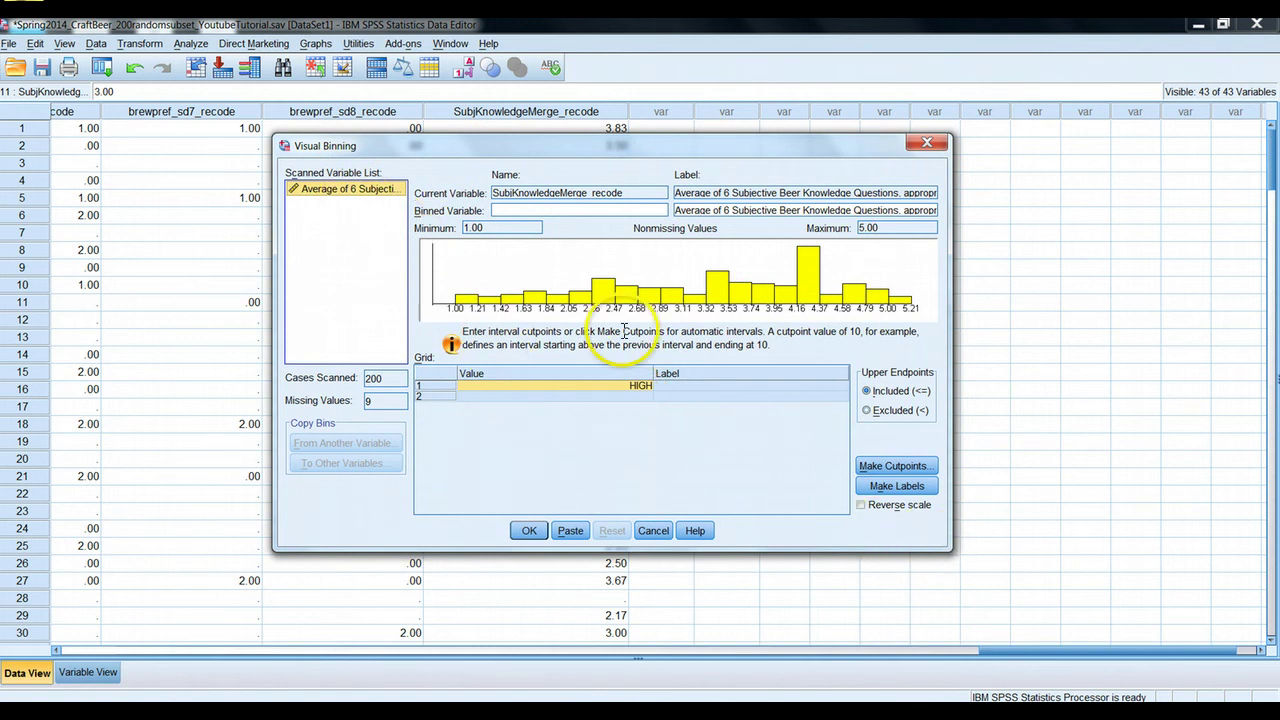
left_click(539, 211)
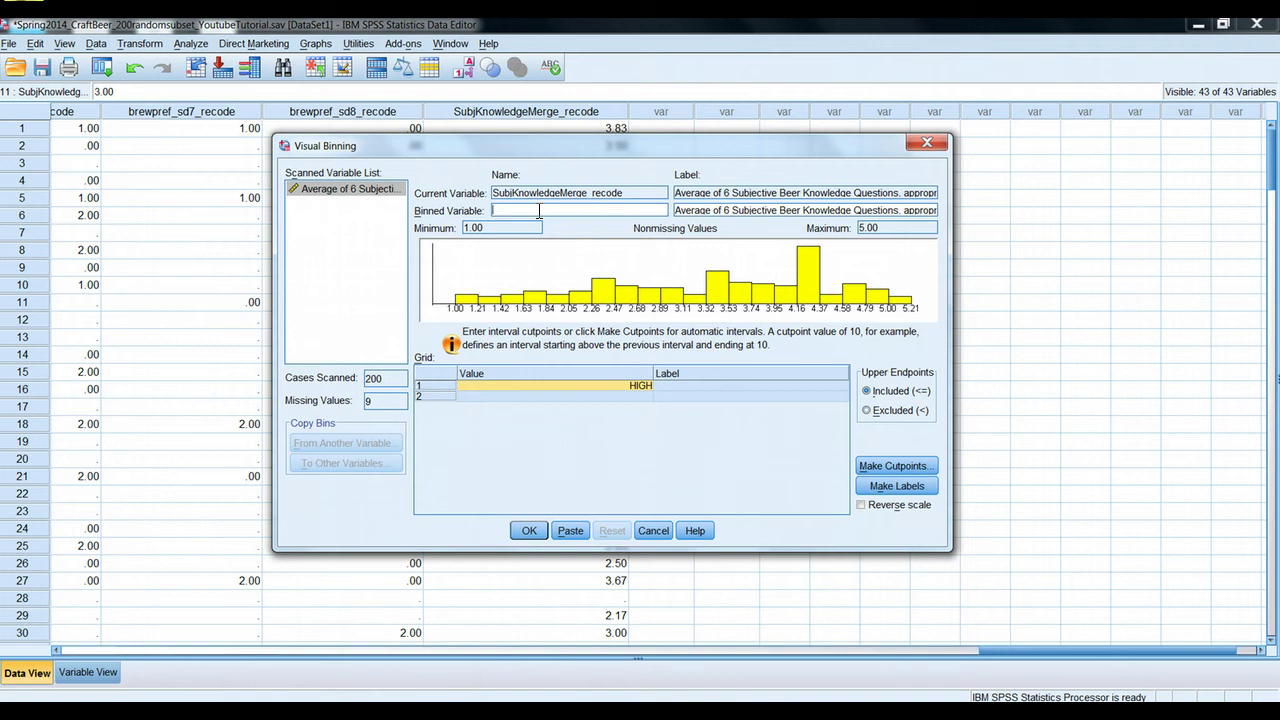
left_click(530, 212)
type("SubjKnowl_Deciles")
Step: Replace its label with 'Decile of respondent on subjective knowledge questions'
left_click(612, 200)
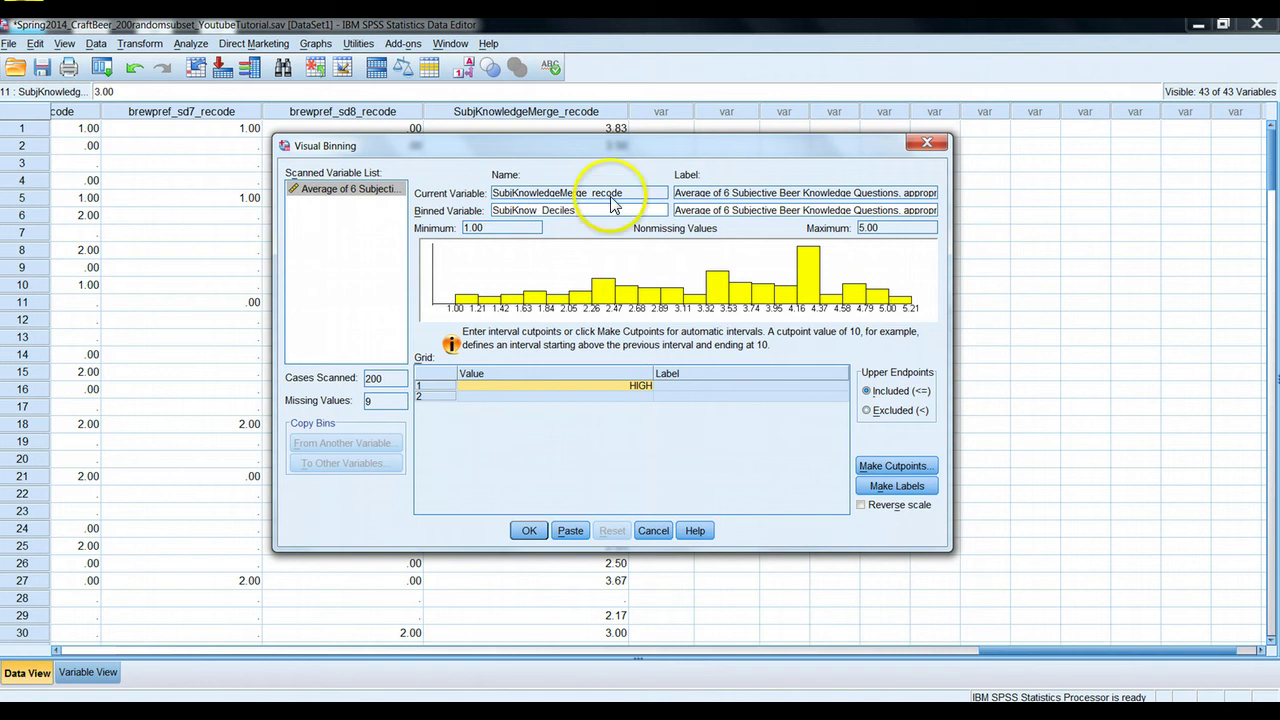
triple_click(705, 210)
key("Delete")
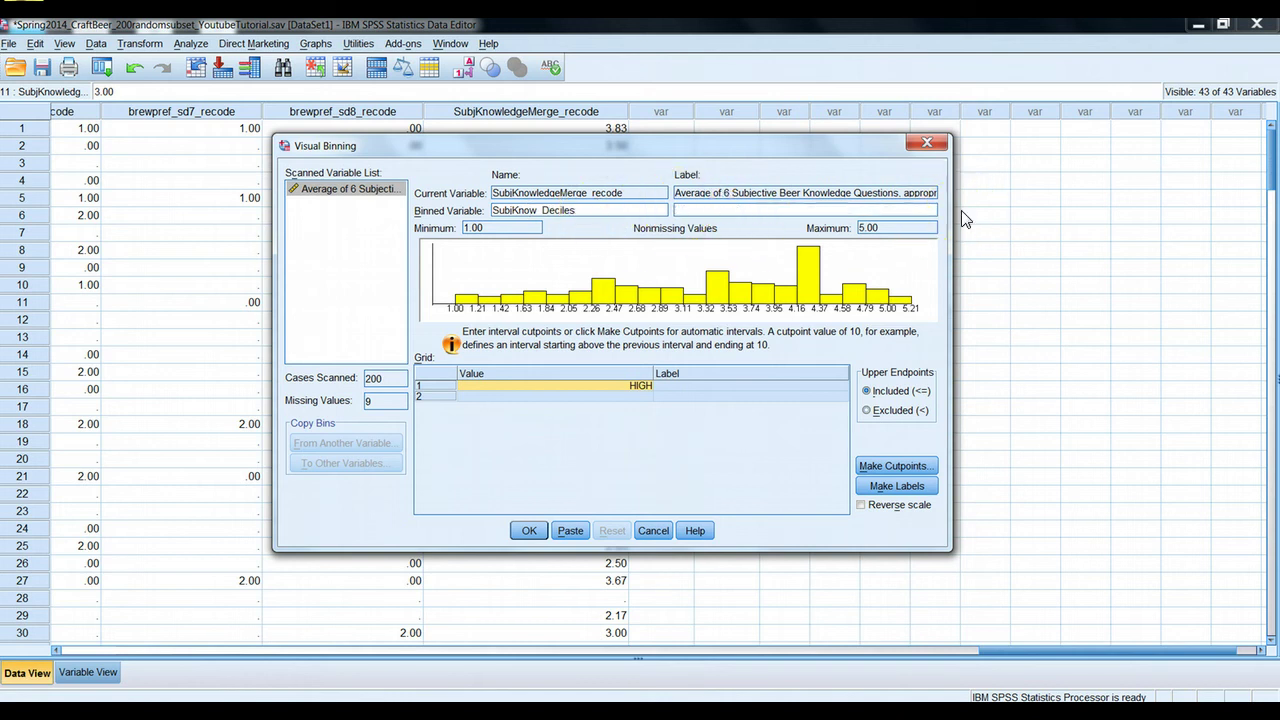
type("Decile of respondent on subjective Kno")
key("BackSpace")
key("BackSpace")
key("BackSpace")
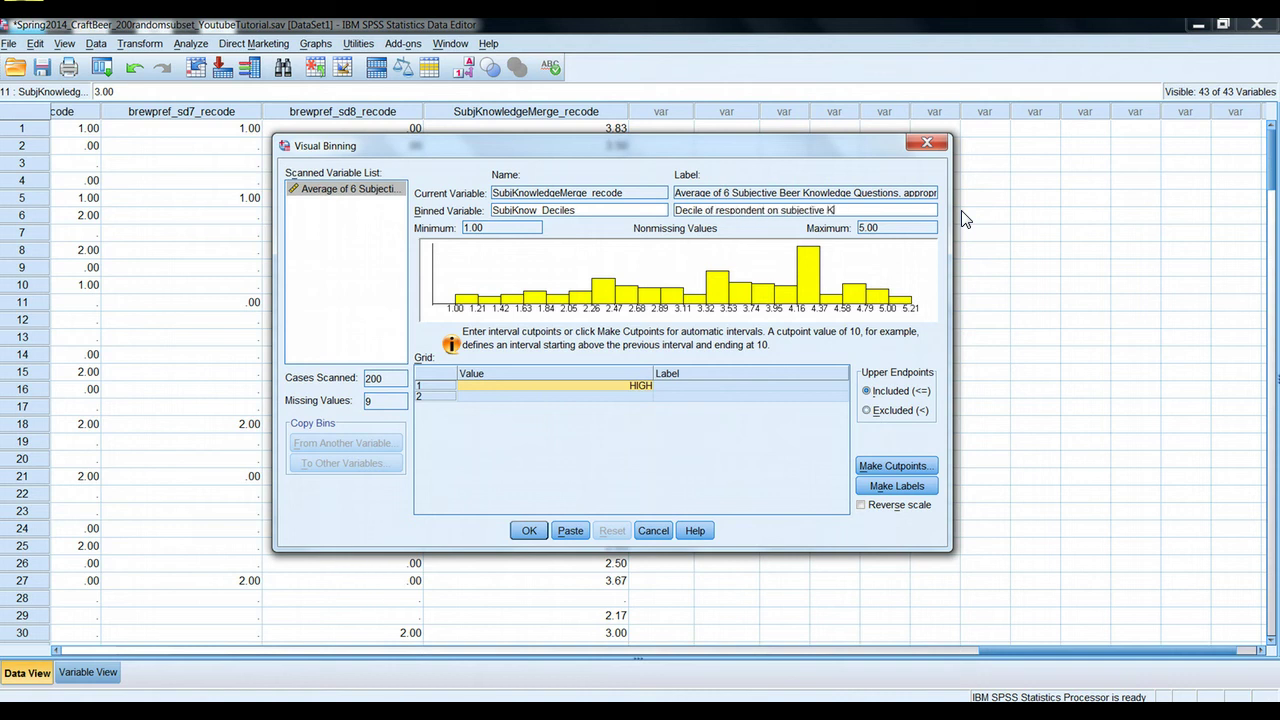
type("knowledge ques")
type("tions")
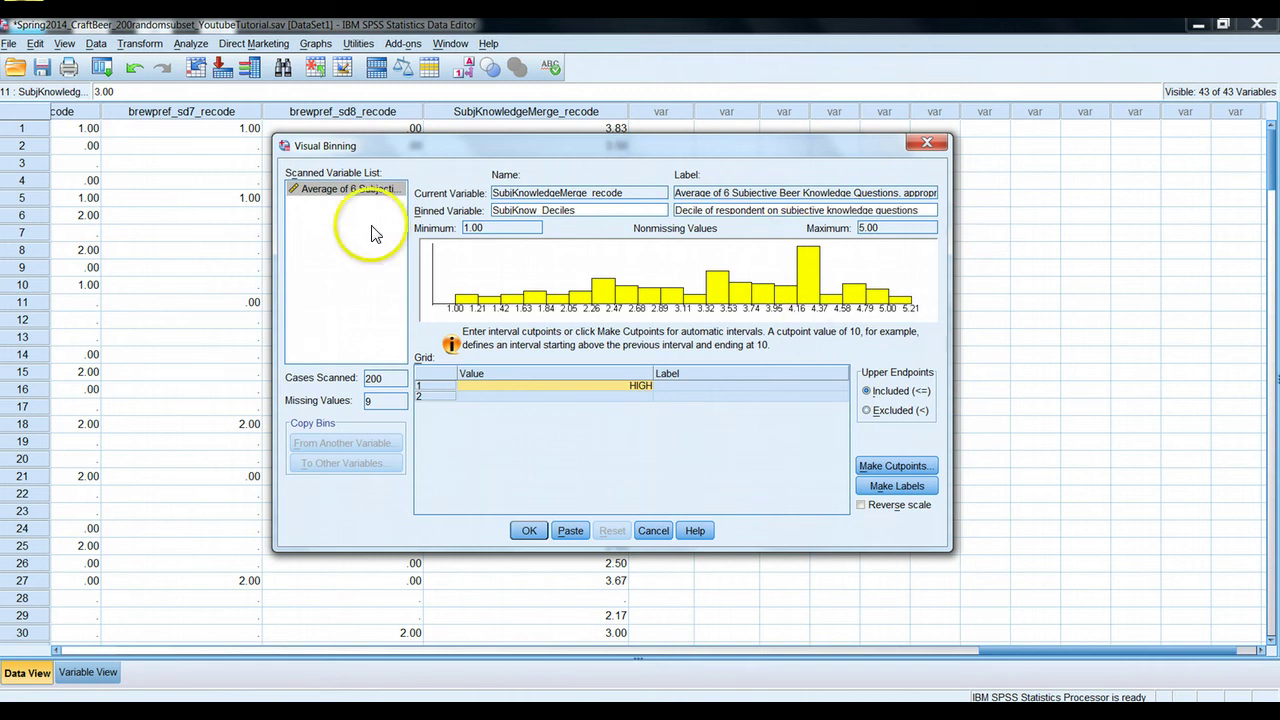
Step: Make equal-percentile cutpoints at 10% width from scanned cases, giving nine cutpoints 1.833 to 4.667
left_click(919, 470)
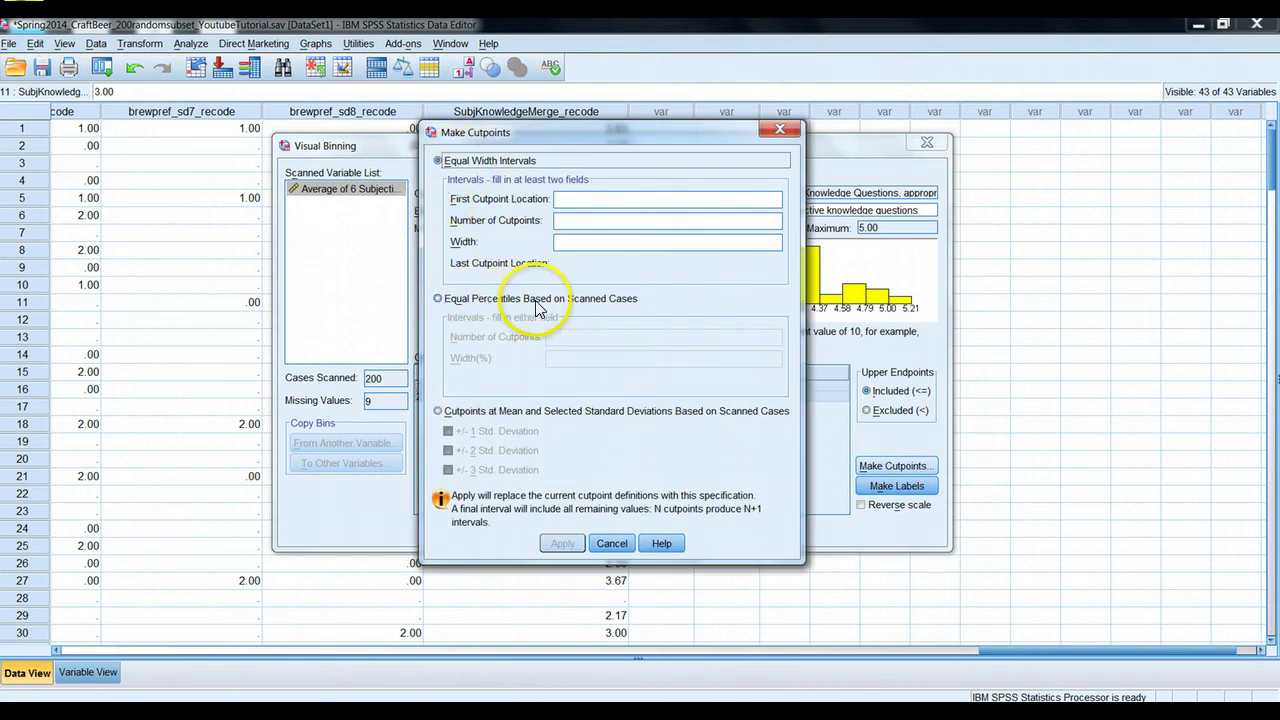
left_click(438, 299)
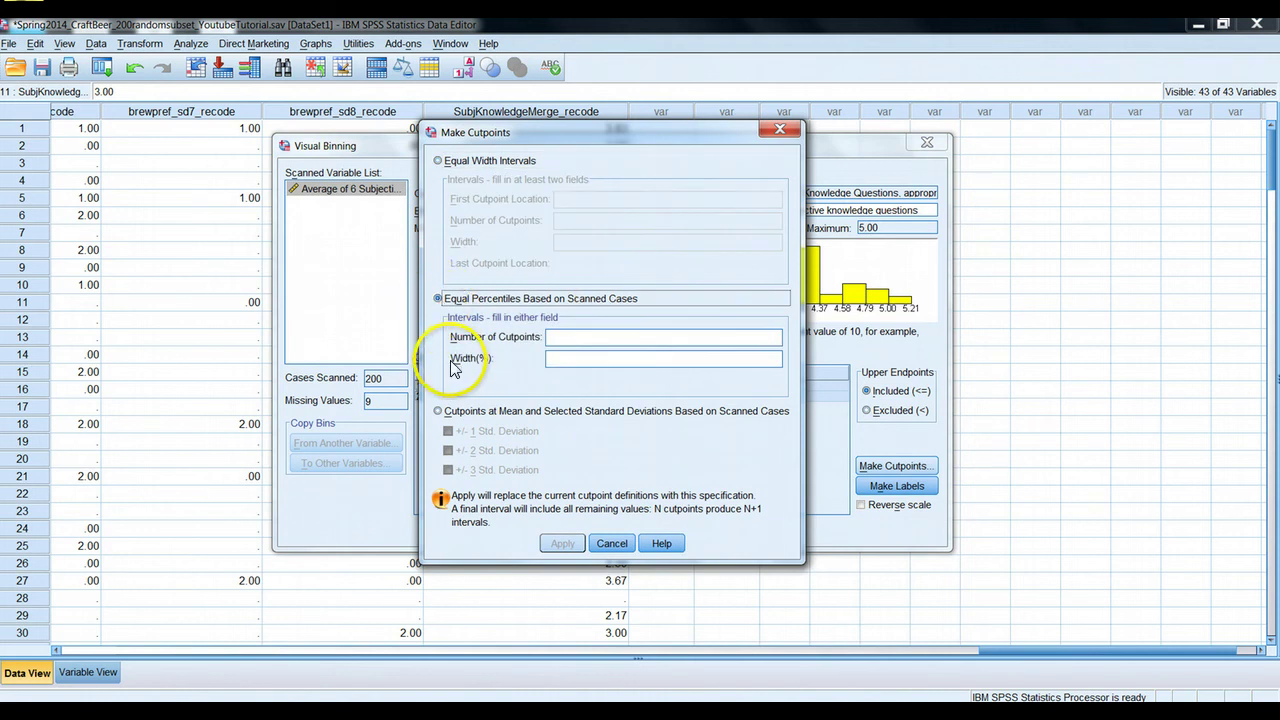
left_click(590, 357)
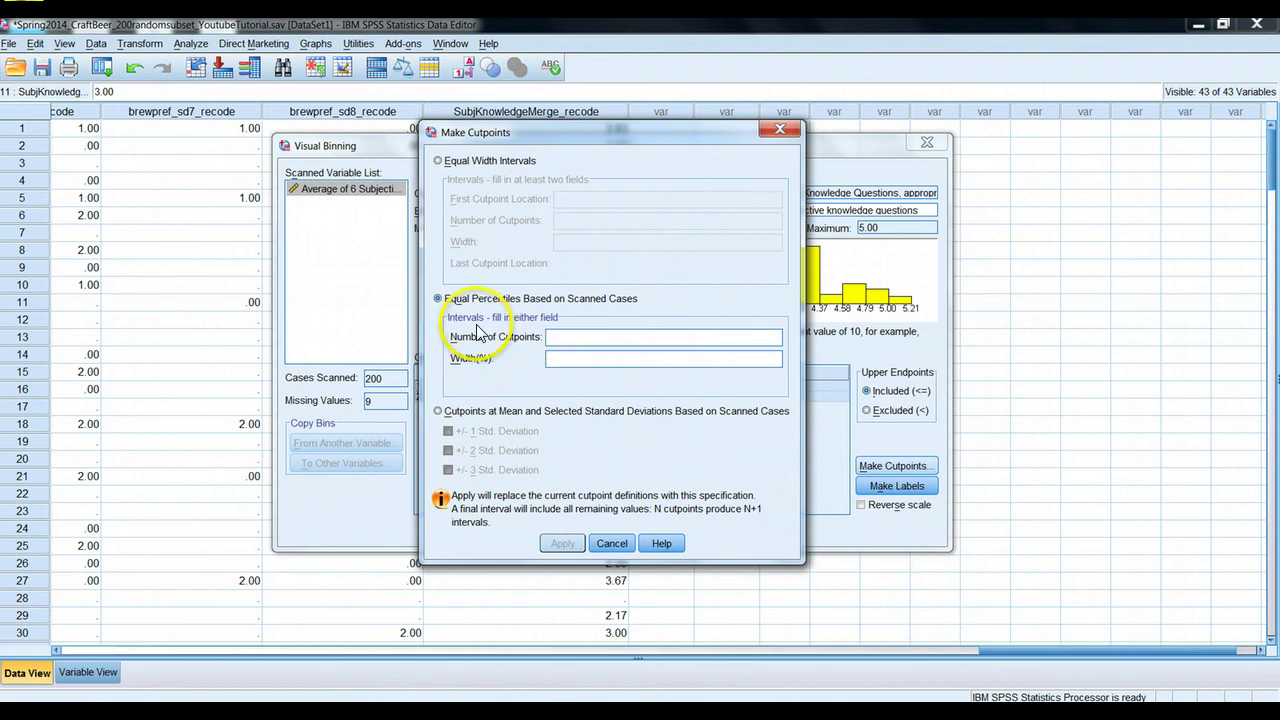
type("10")
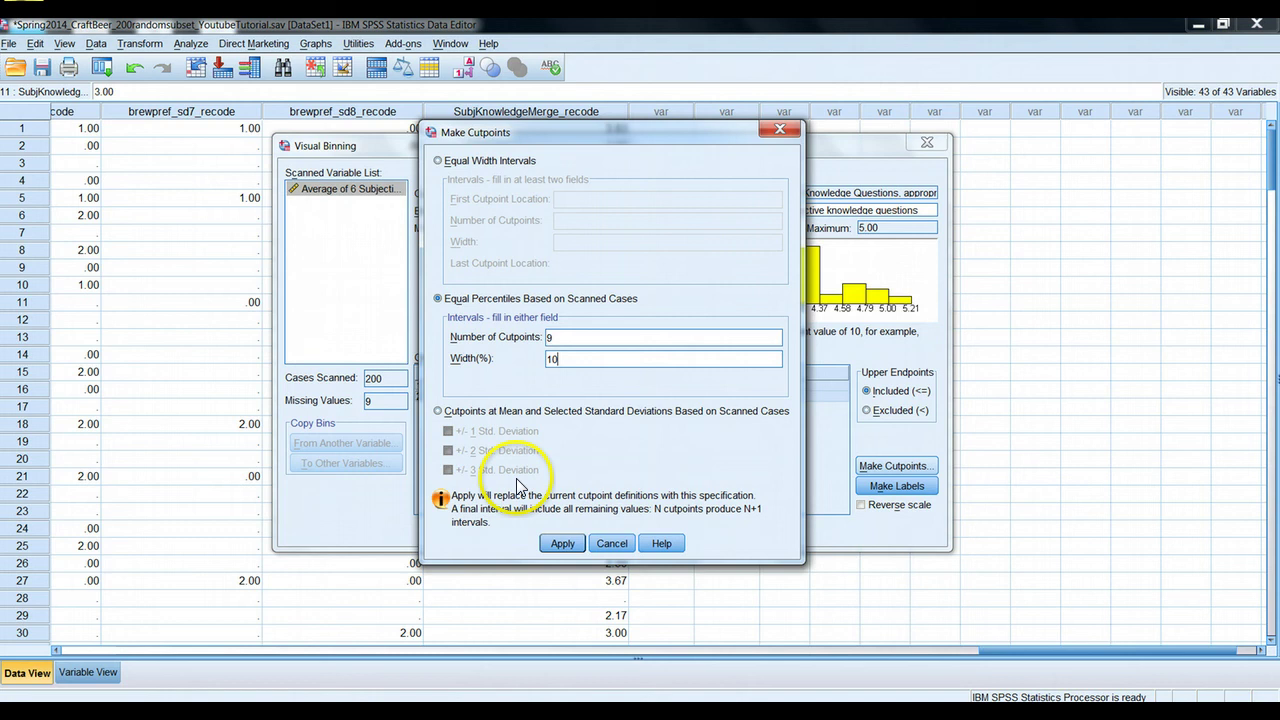
left_click(562, 543)
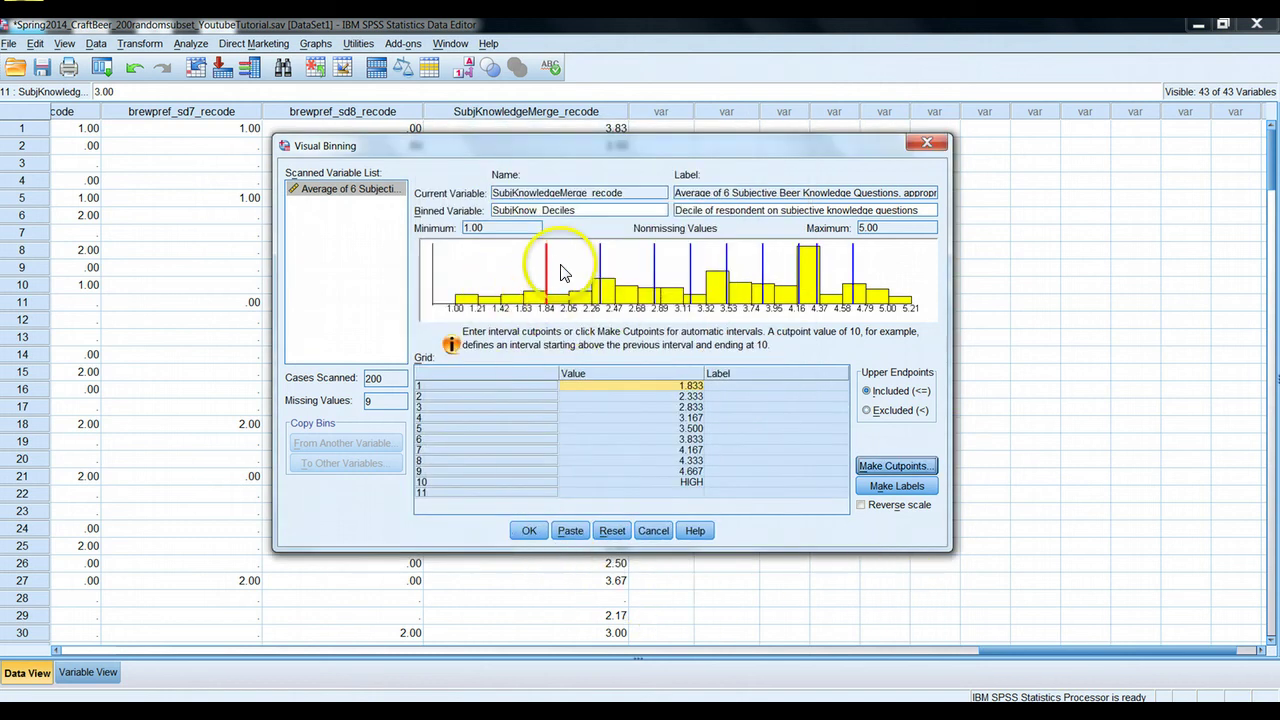
left_click(601, 270)
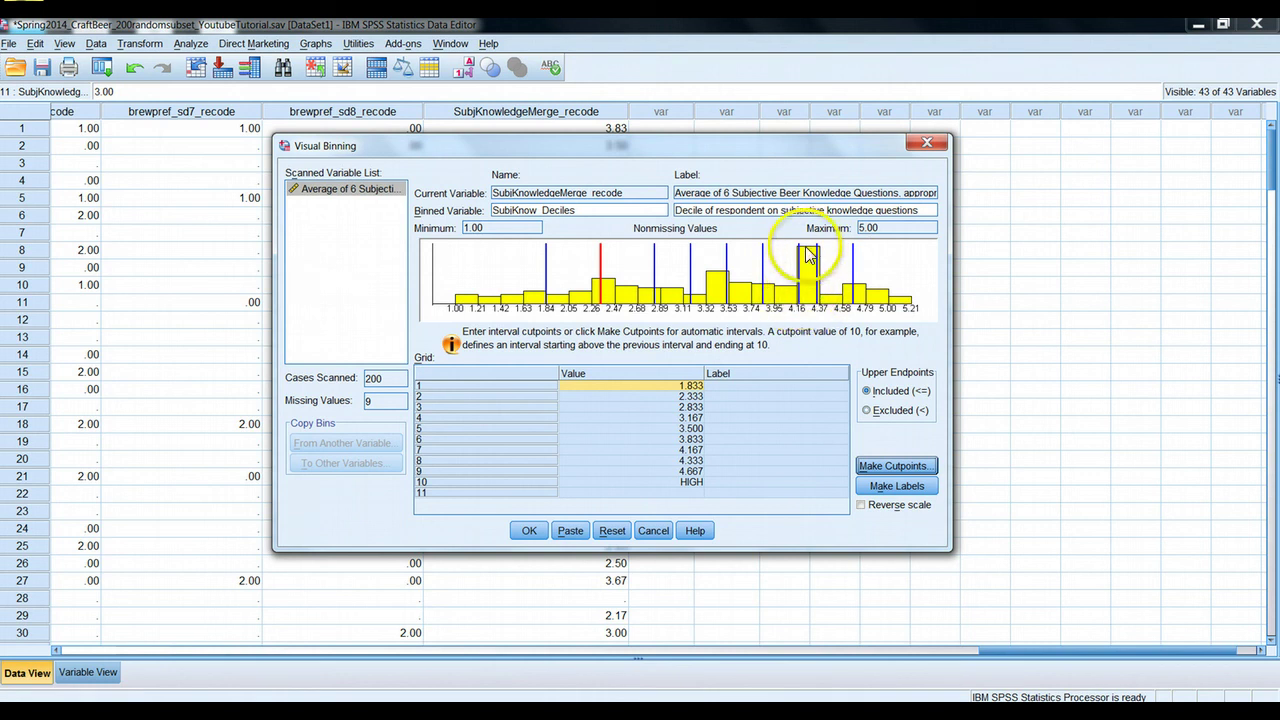
Step: Label the lowest decile bin LOW SUBJ KNOW and move to the top decile's label cell
left_click(752, 386)
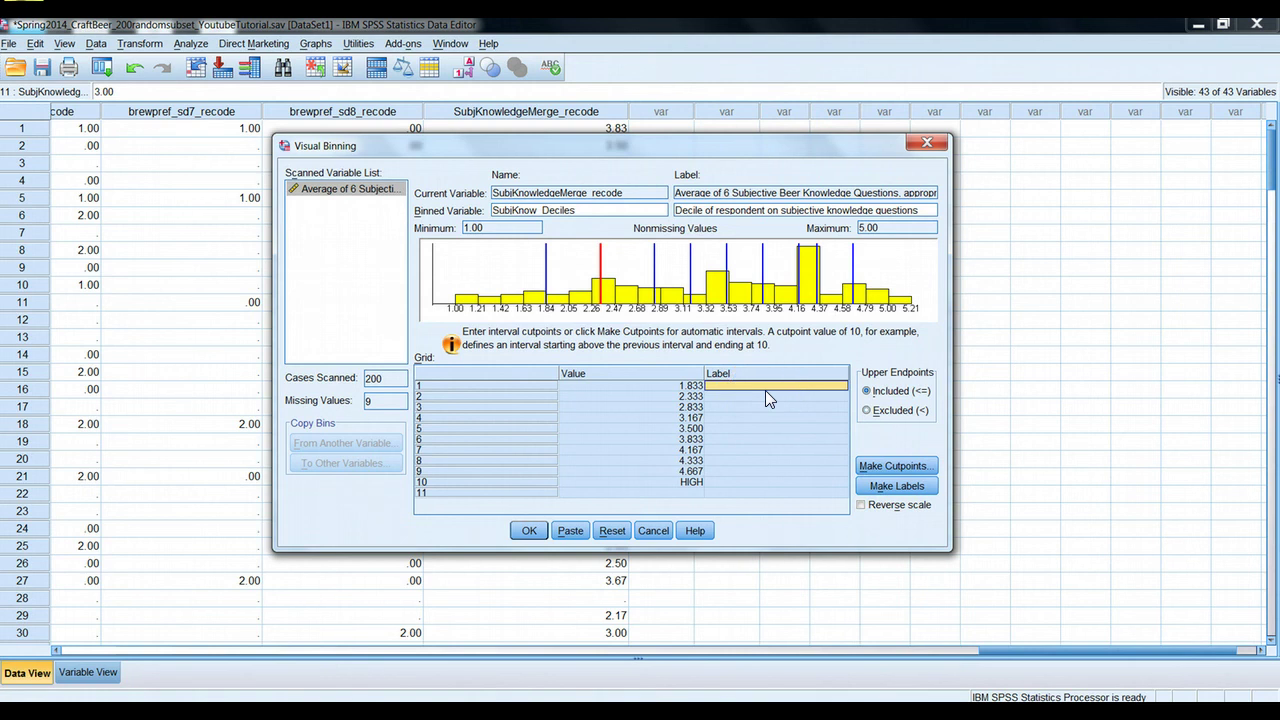
type("Lo")
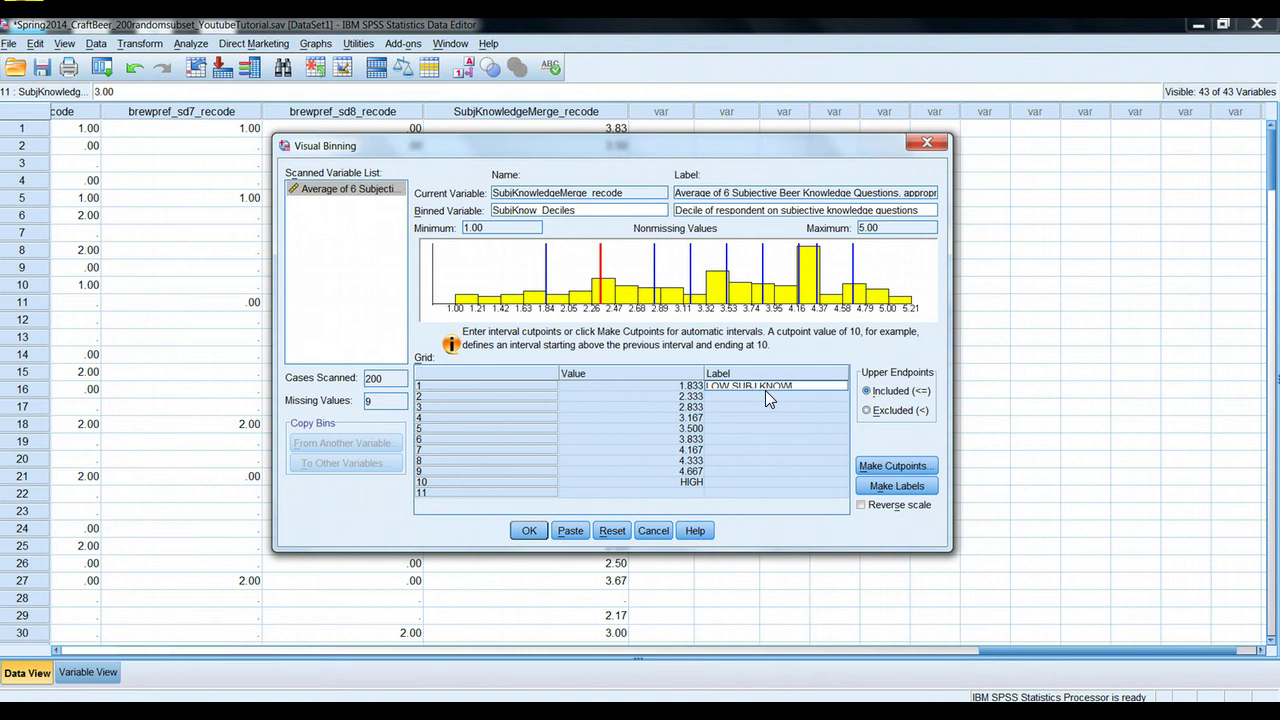
type("W SUBJ KNOW")
left_click(728, 481)
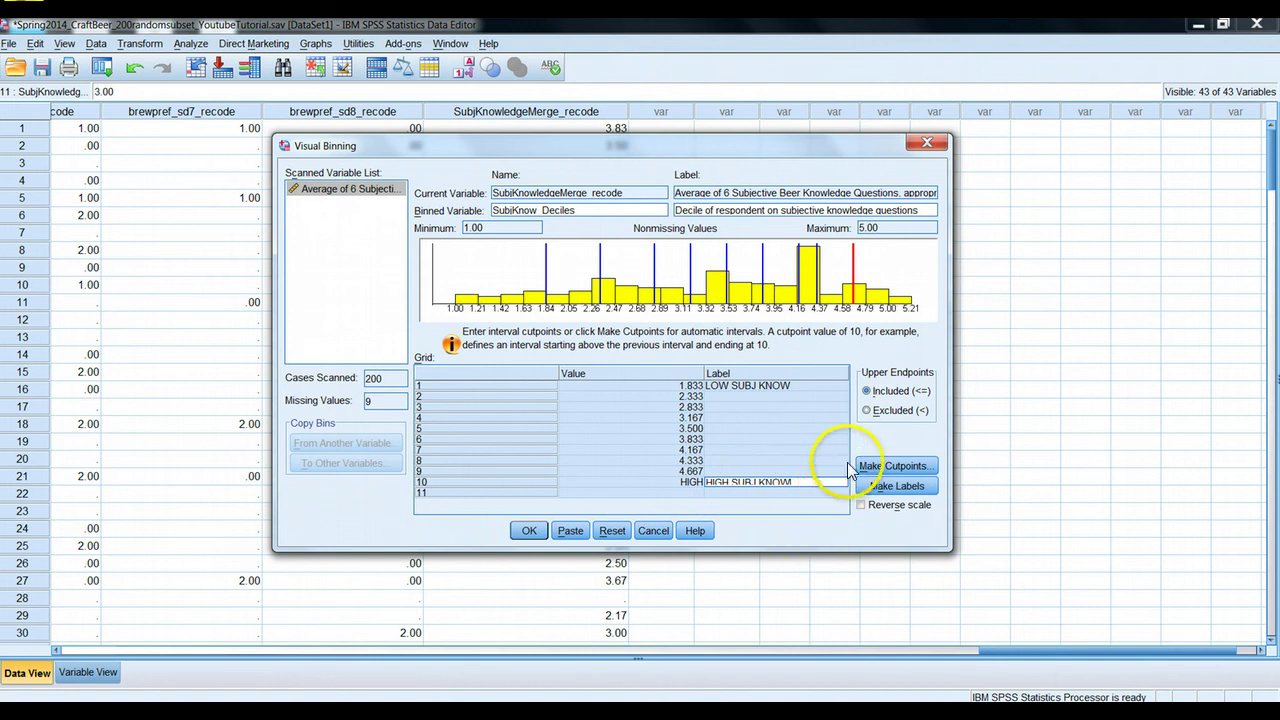
Step: Finish Visual Binning and confirm creation of the one new variable, SubjKnow_Deciles
left_click(529, 531)
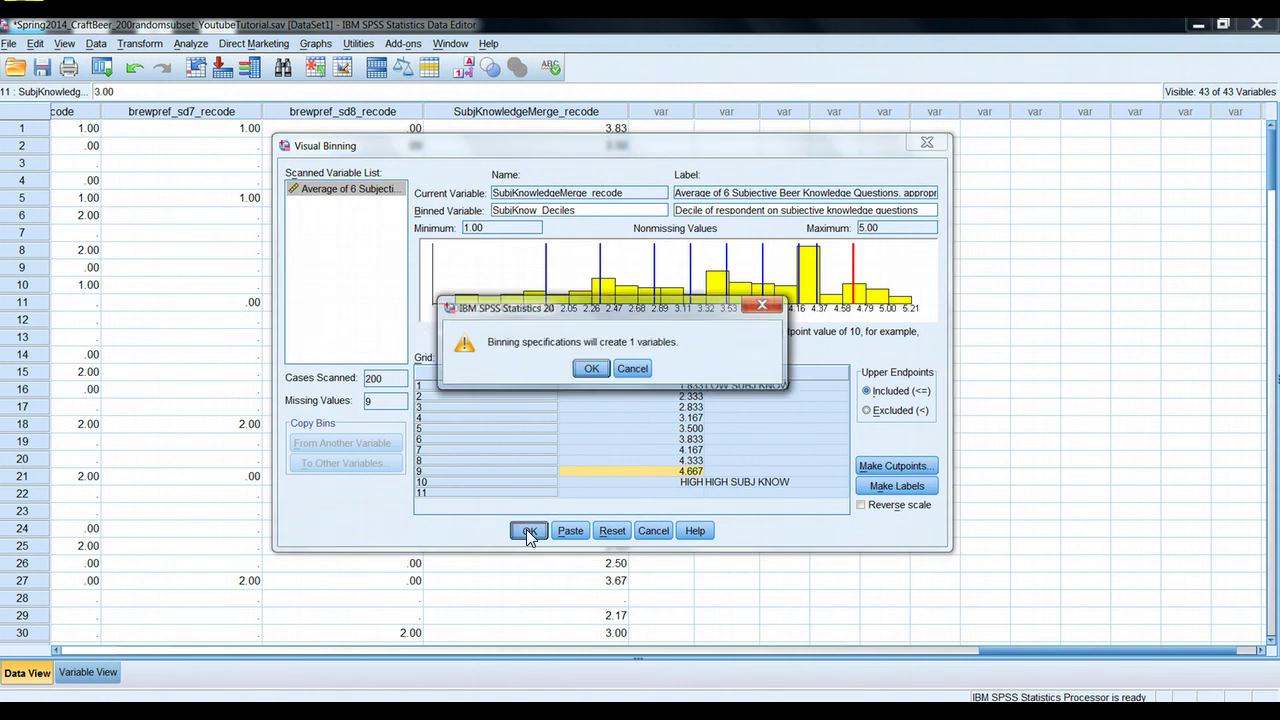
left_click(589, 368)
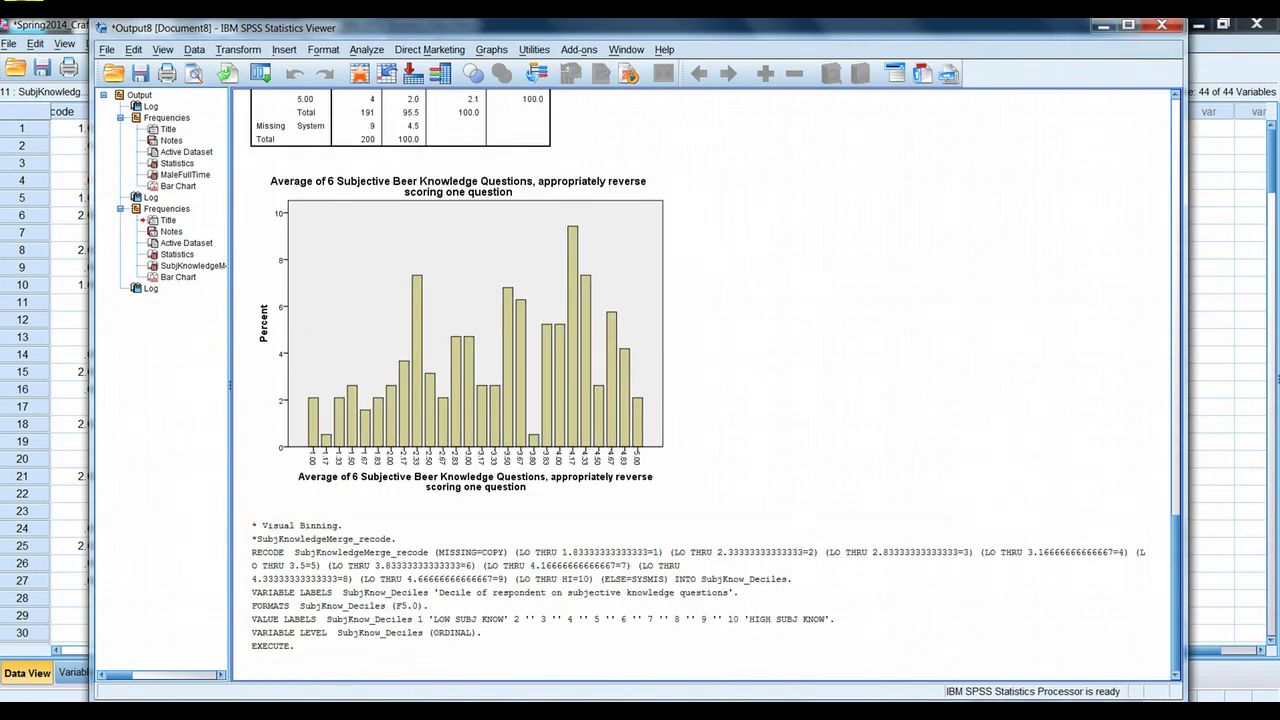
Step: Compare SubjKnow_Deciles with original scores in Data View: 1.33 coded 1, case 37's 4.83 coded 10
left_click(1104, 24)
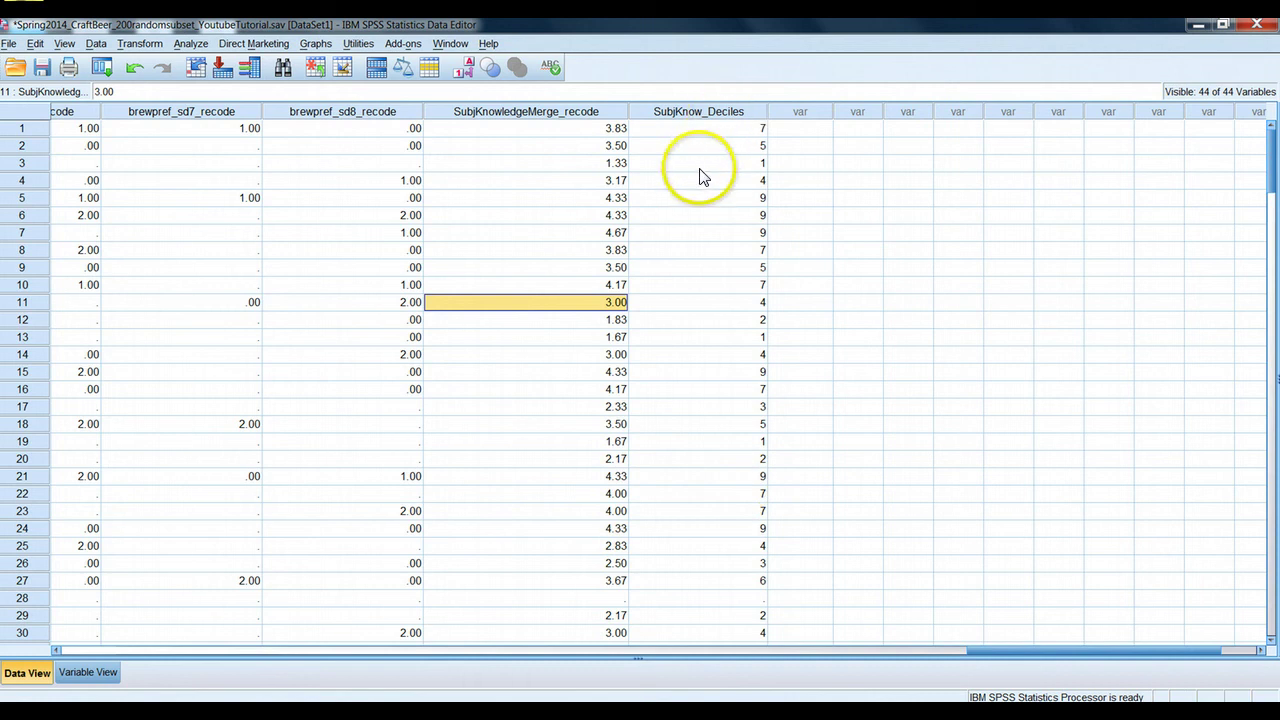
scroll(727, 335, "down", 5)
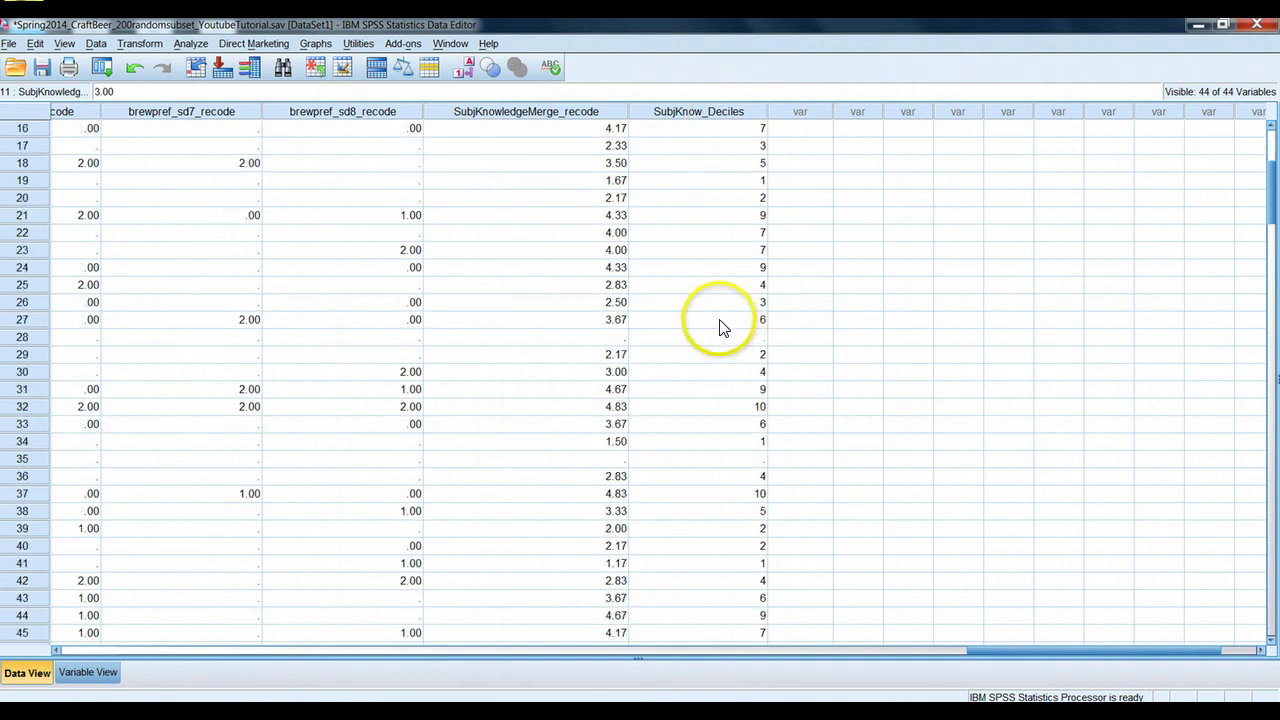
scroll(720, 327, "up", 5)
left_click(745, 165)
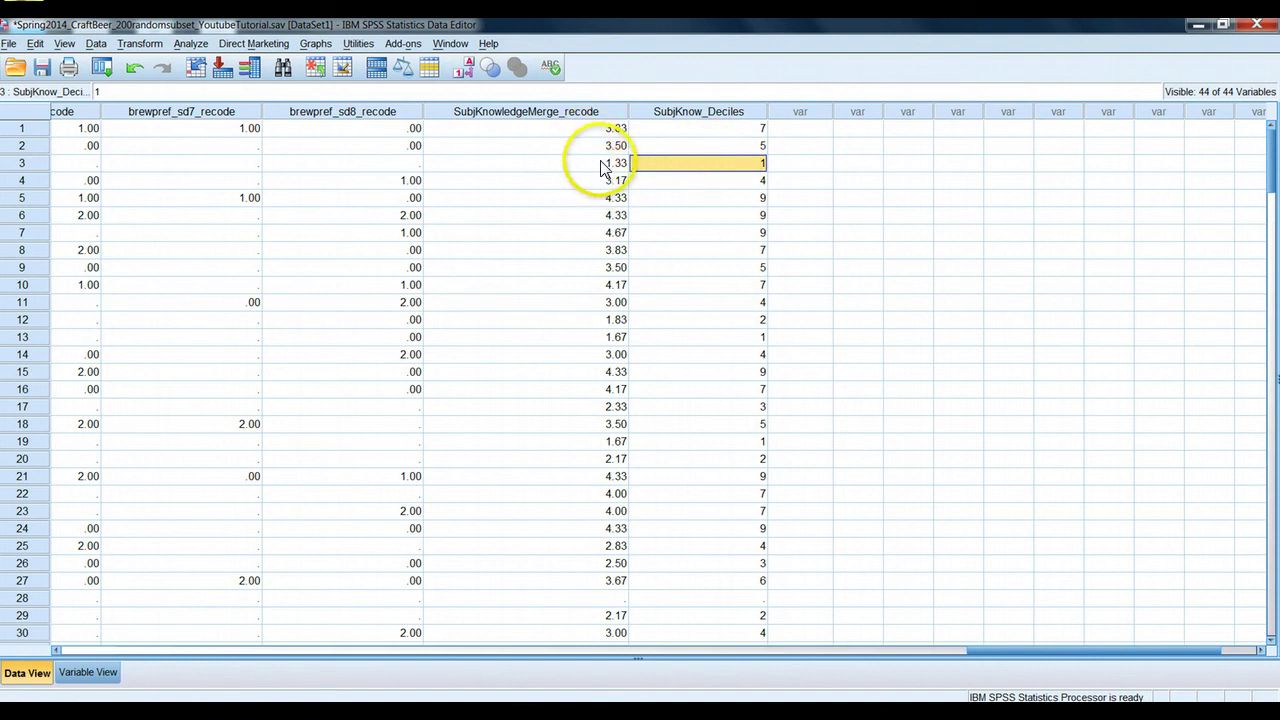
left_click(602, 165)
left_click(723, 165)
scroll(743, 357, "down", 7)
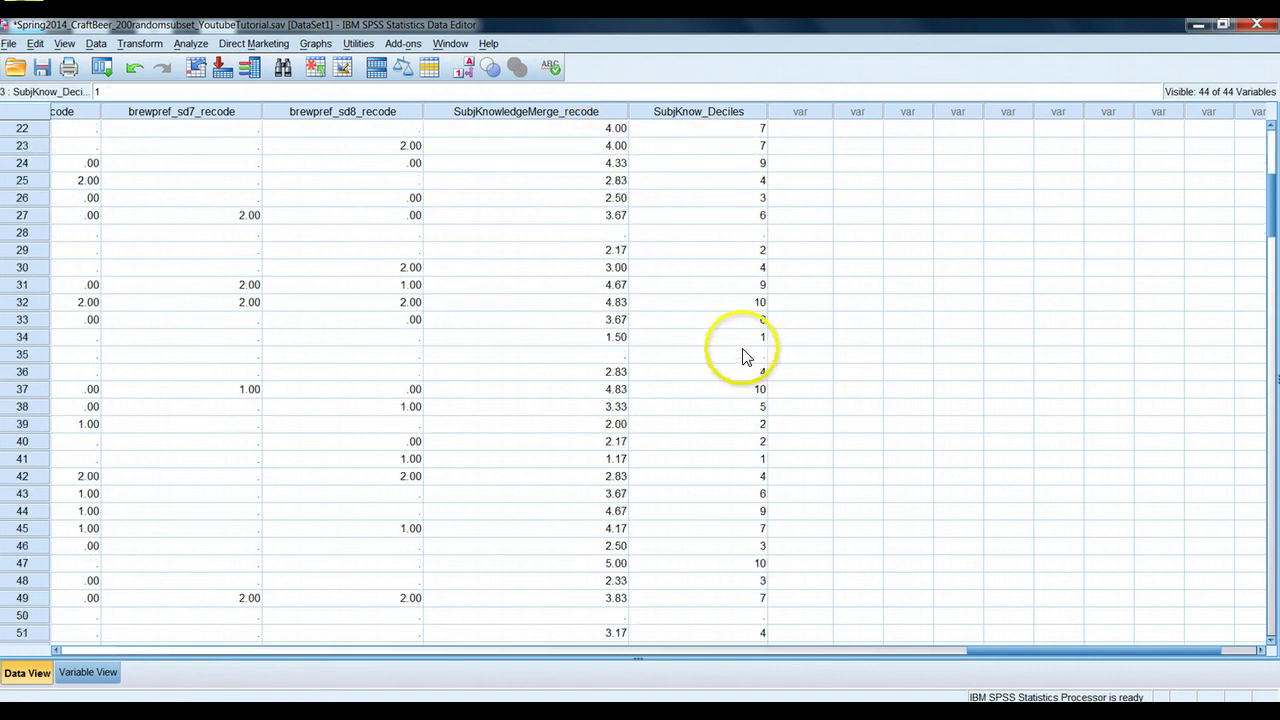
left_click(754, 391)
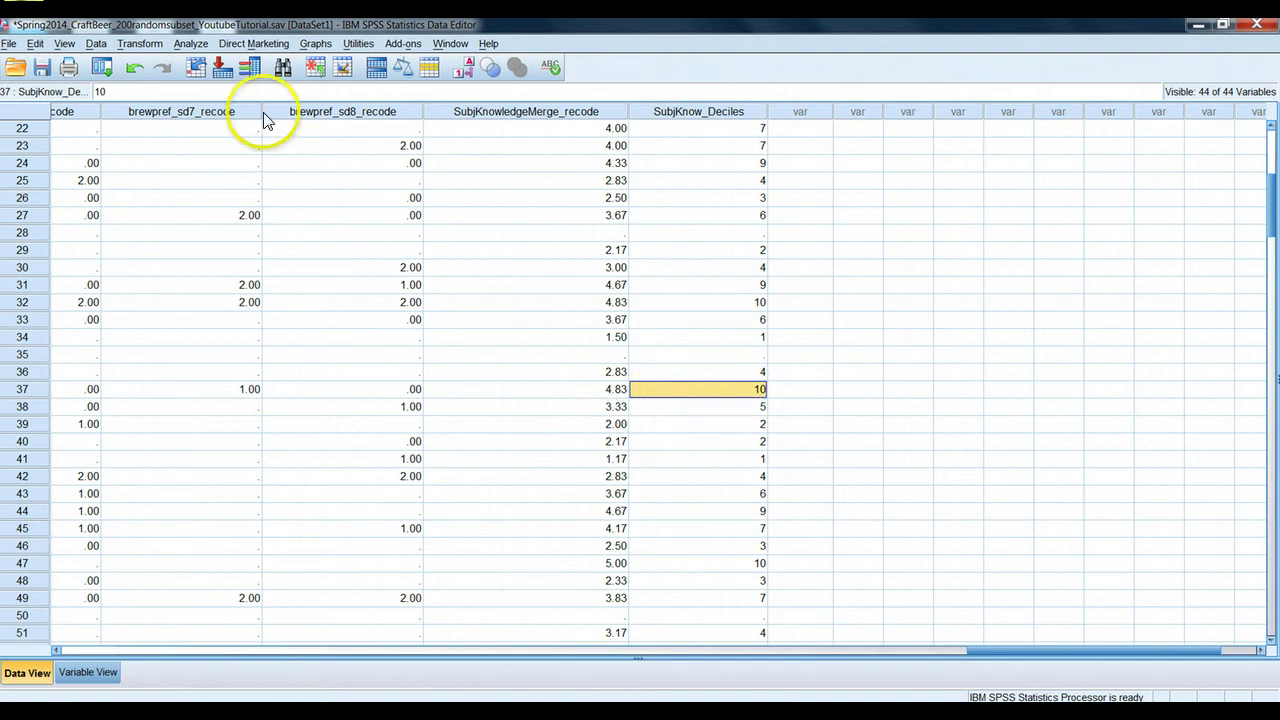
Step: Reopen Frequencies and add SubjKnow_Deciles to Variable(s) beside SubjKnowledgeMerge_recode
left_click(191, 44)
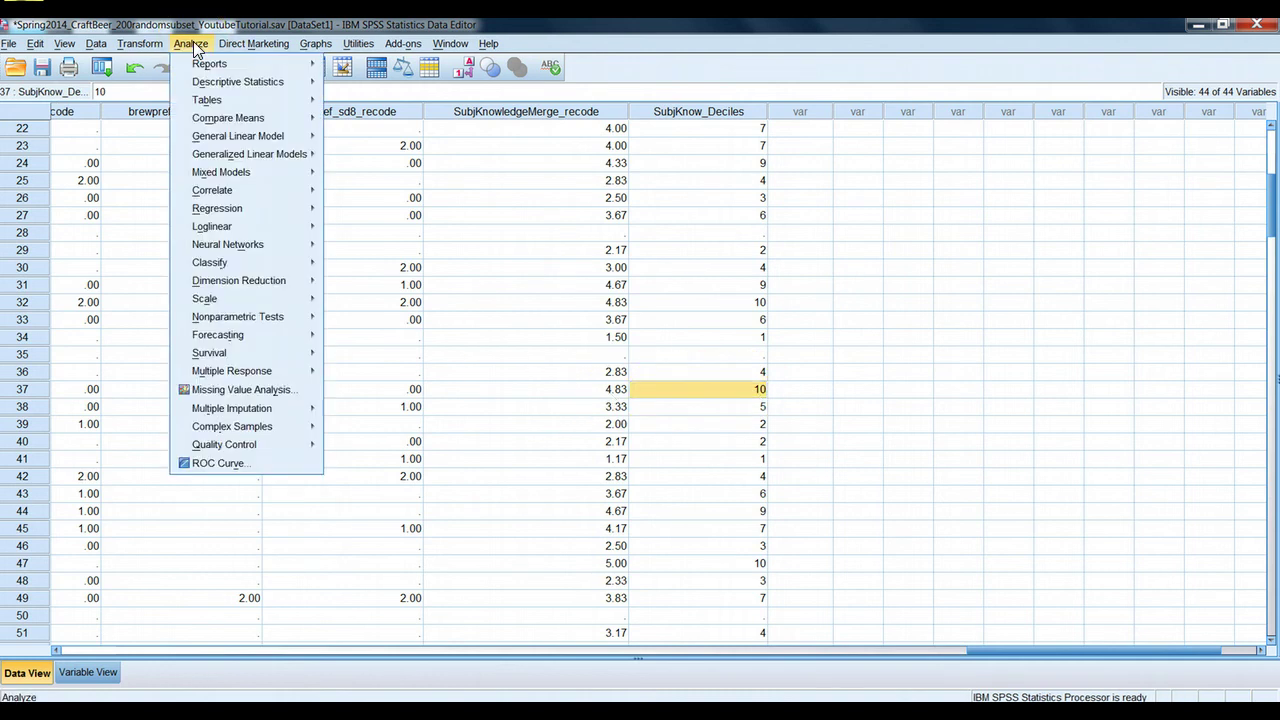
mouse_move(213, 88)
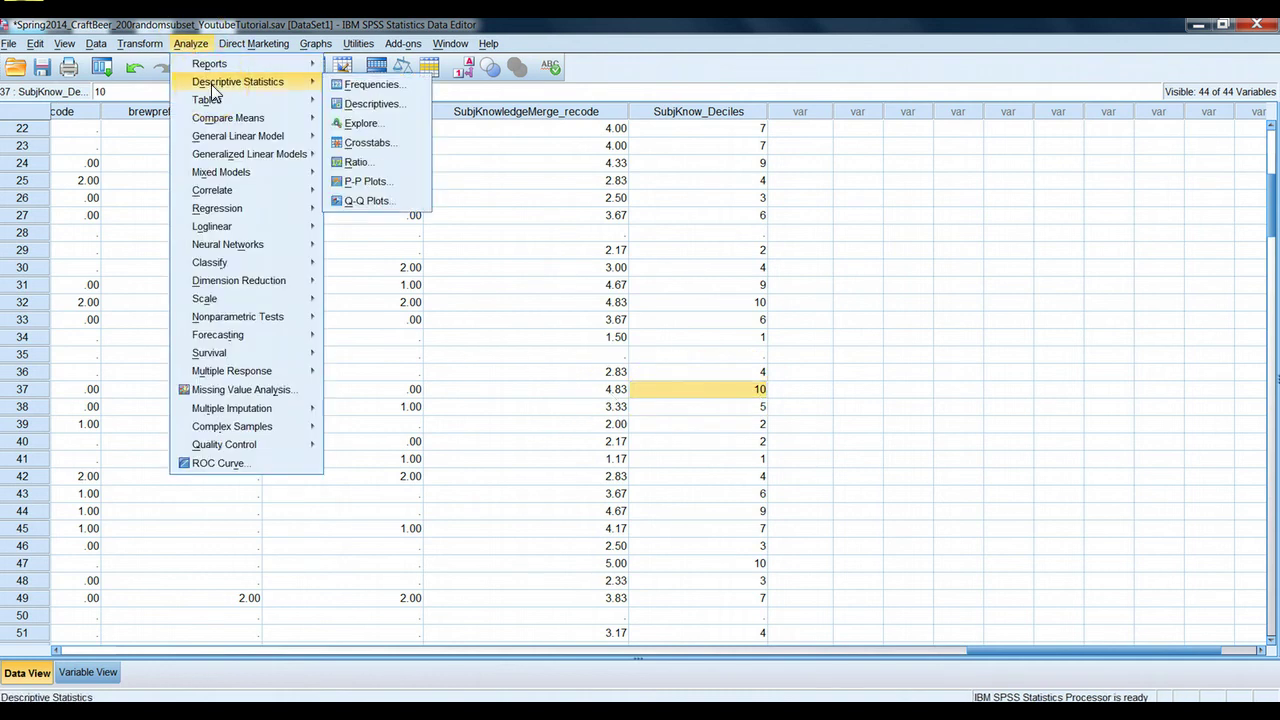
left_click(362, 84)
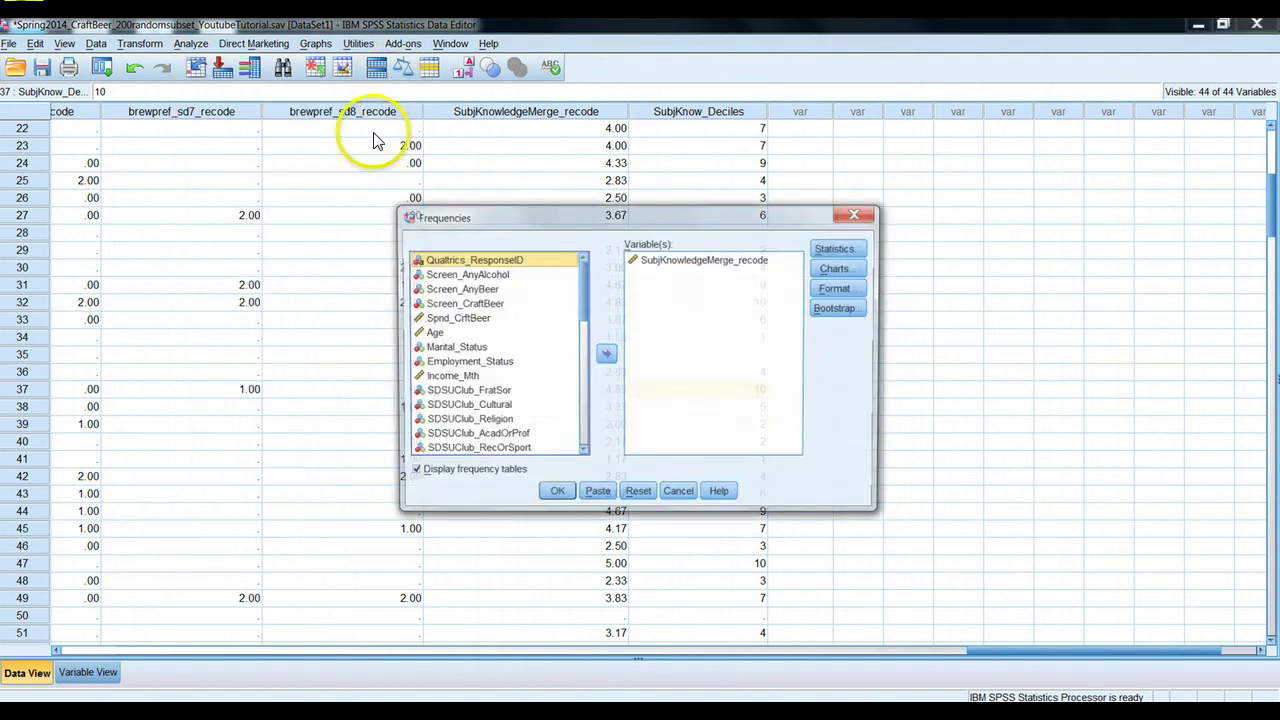
left_click_drag(585, 363, 575, 443)
left_click(478, 451)
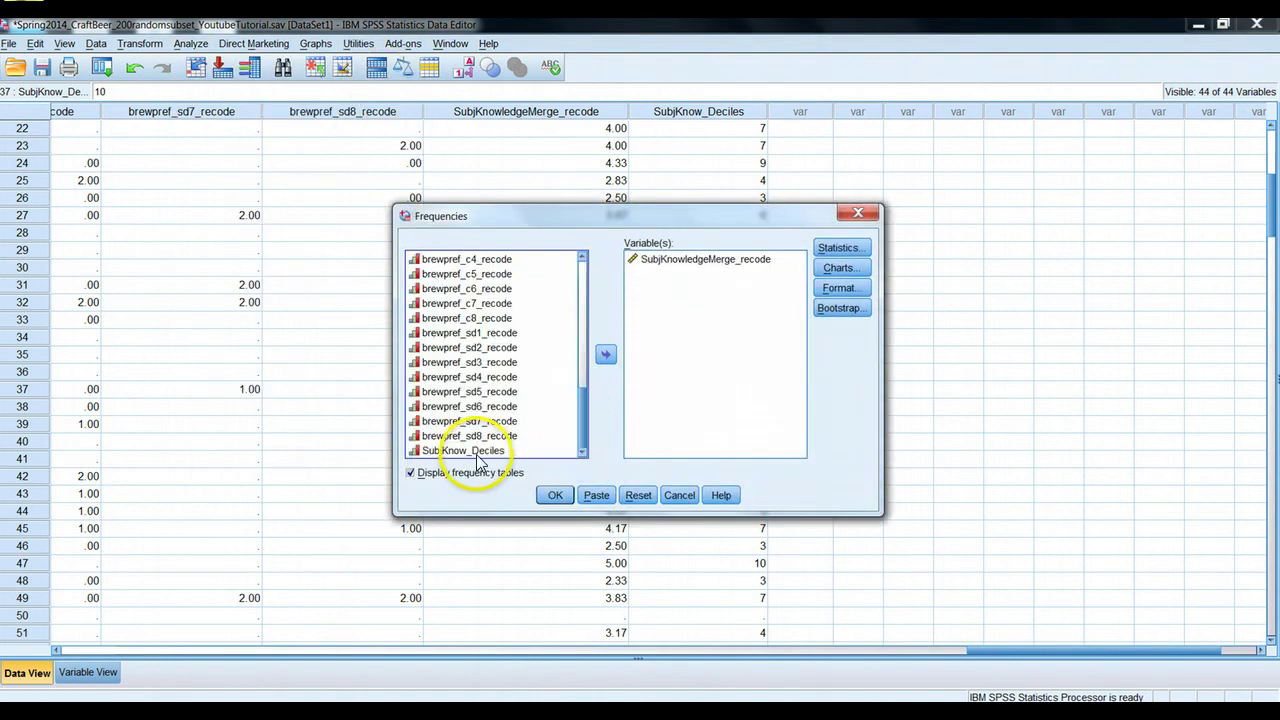
left_click(603, 357)
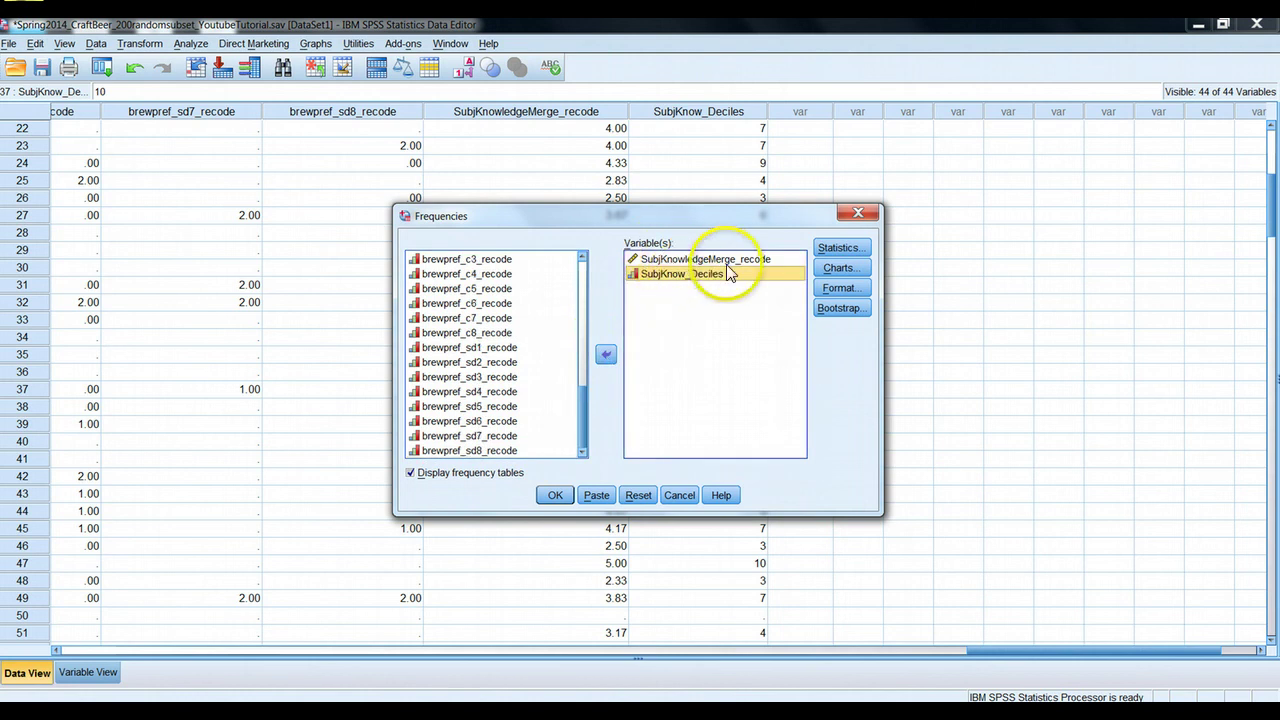
Step: Run Frequencies and review the SubjKnow_Deciles table from LOW to HIGH SUBJ KNOW
left_click(556, 495)
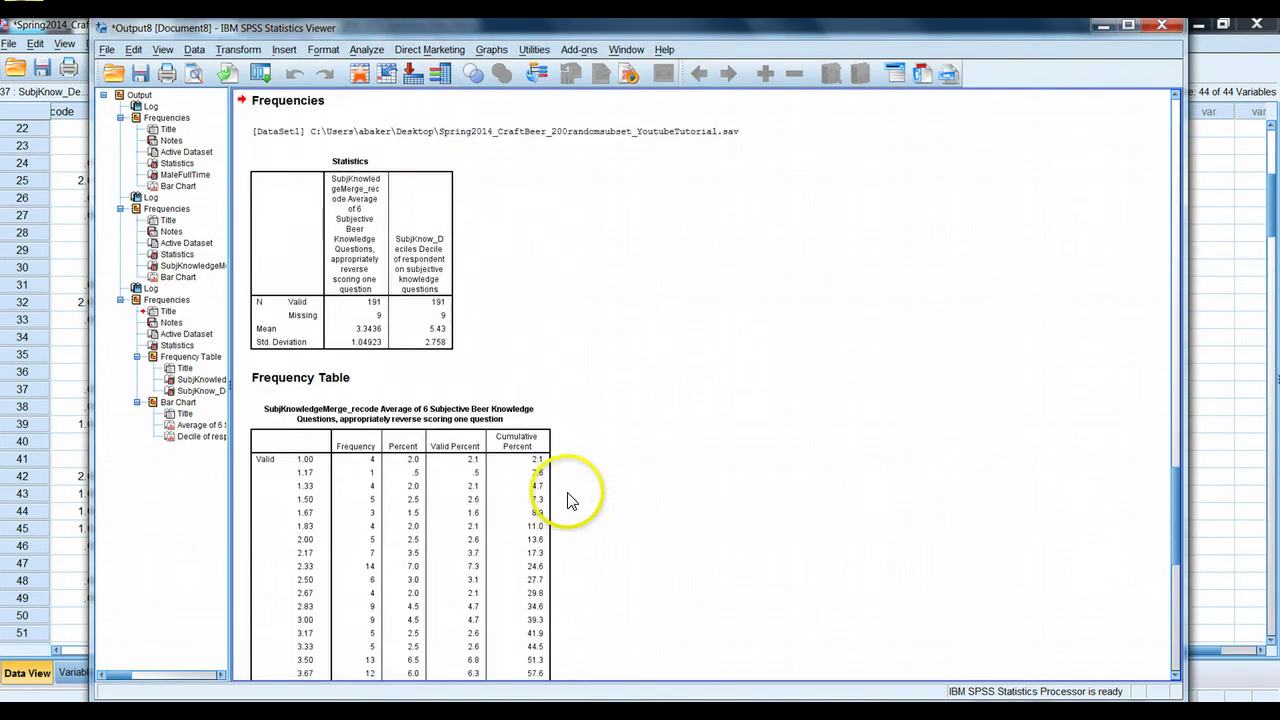
scroll(735, 373, "down", 10)
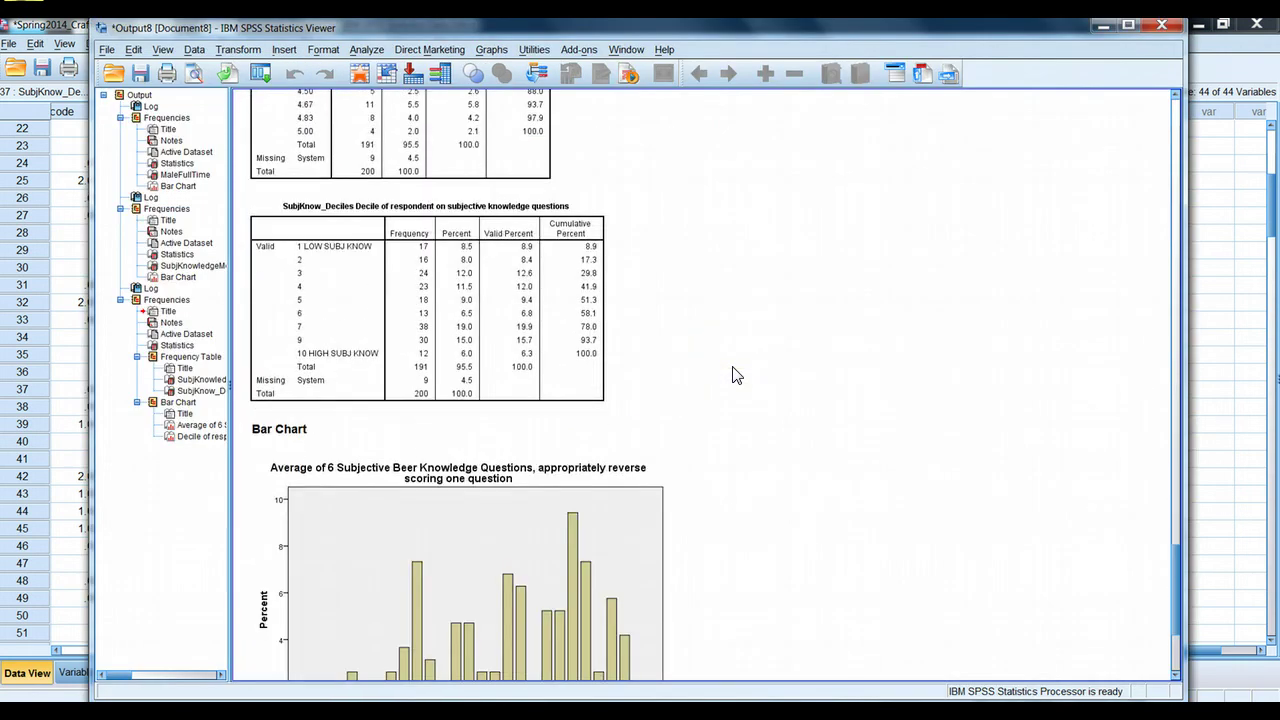
scroll(735, 373, "down", 10)
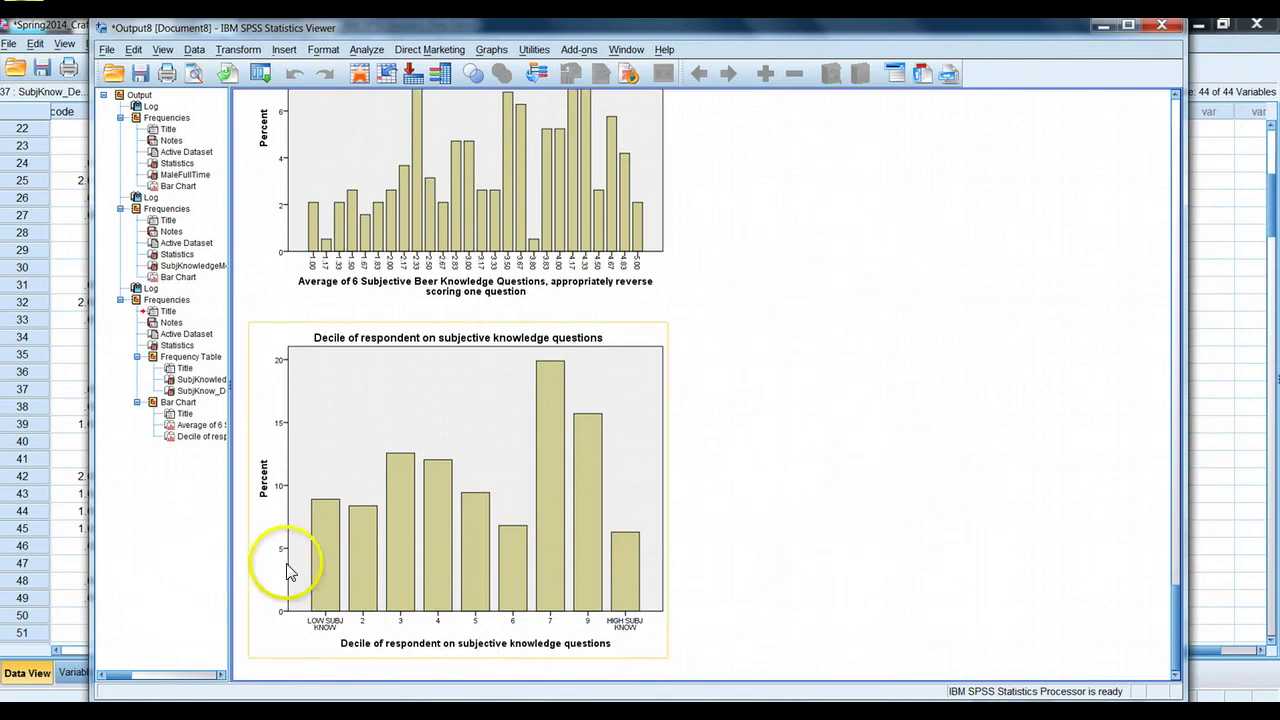
scroll(706, 543, "up", 2)
scroll(770, 548, "up", 2)
scroll(769, 549, "down", 2)
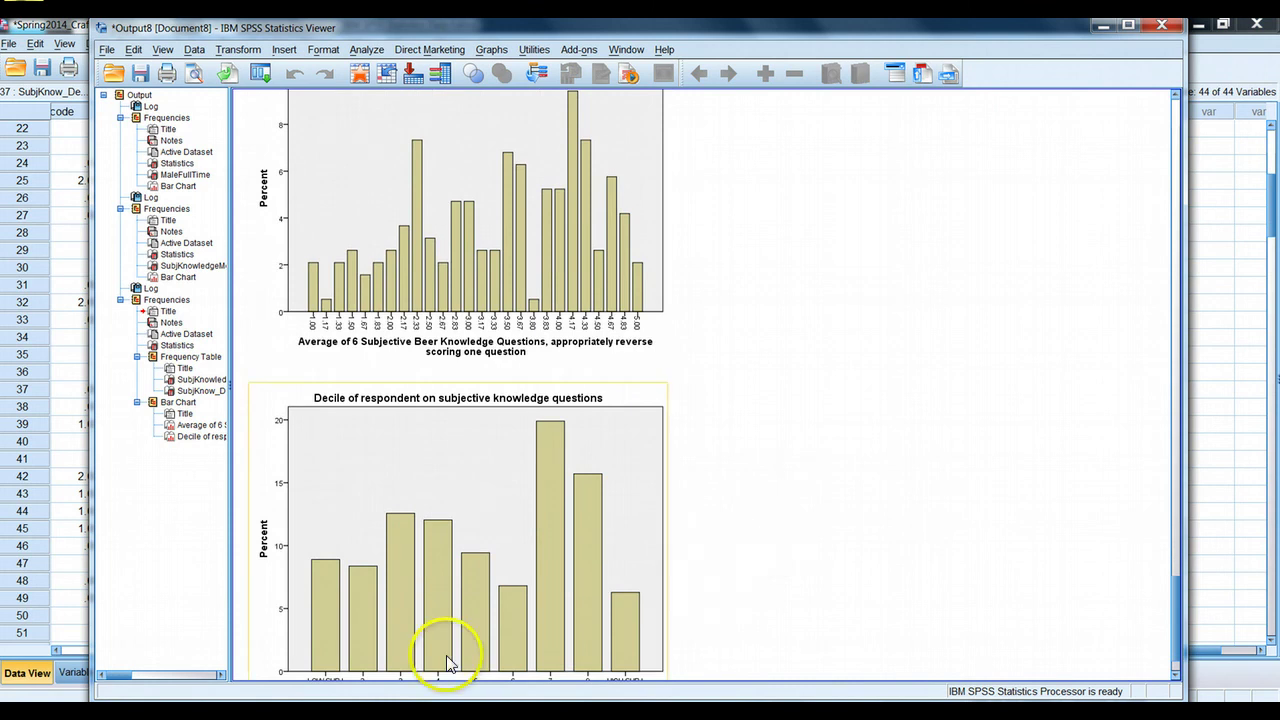
scroll(752, 548, "down", 2)
Step: Inspect the SubjKnow_Deciles percent bar chart in the Viewer
left_click(620, 565)
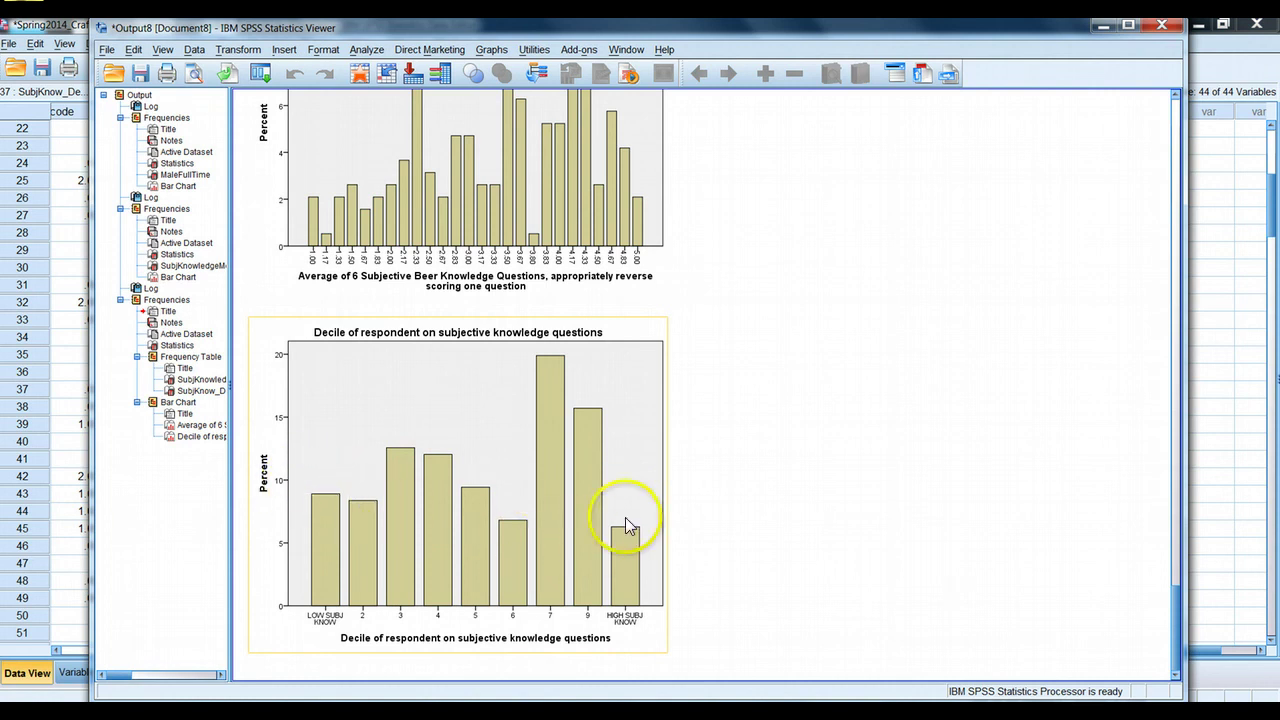
left_click(743, 560)
left_click(655, 512)
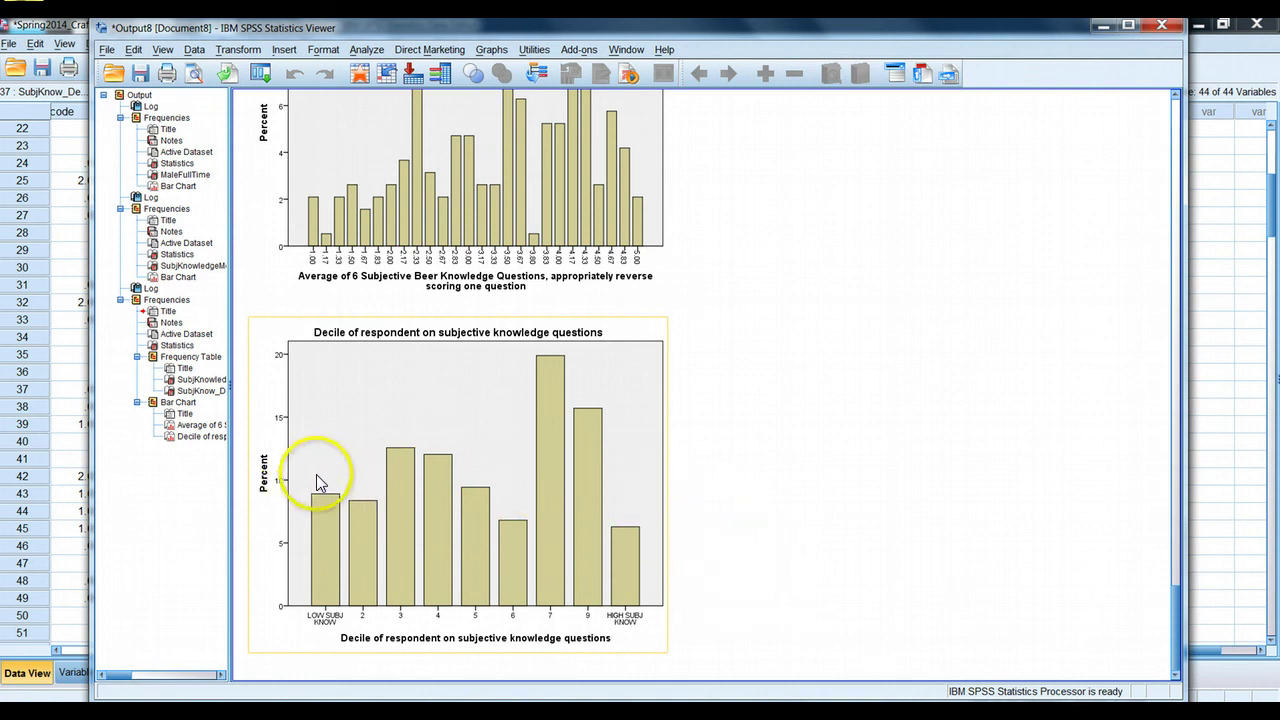
left_click(766, 543)
scroll(543, 331, "up", 3)
left_click(543, 331)
left_click(737, 577)
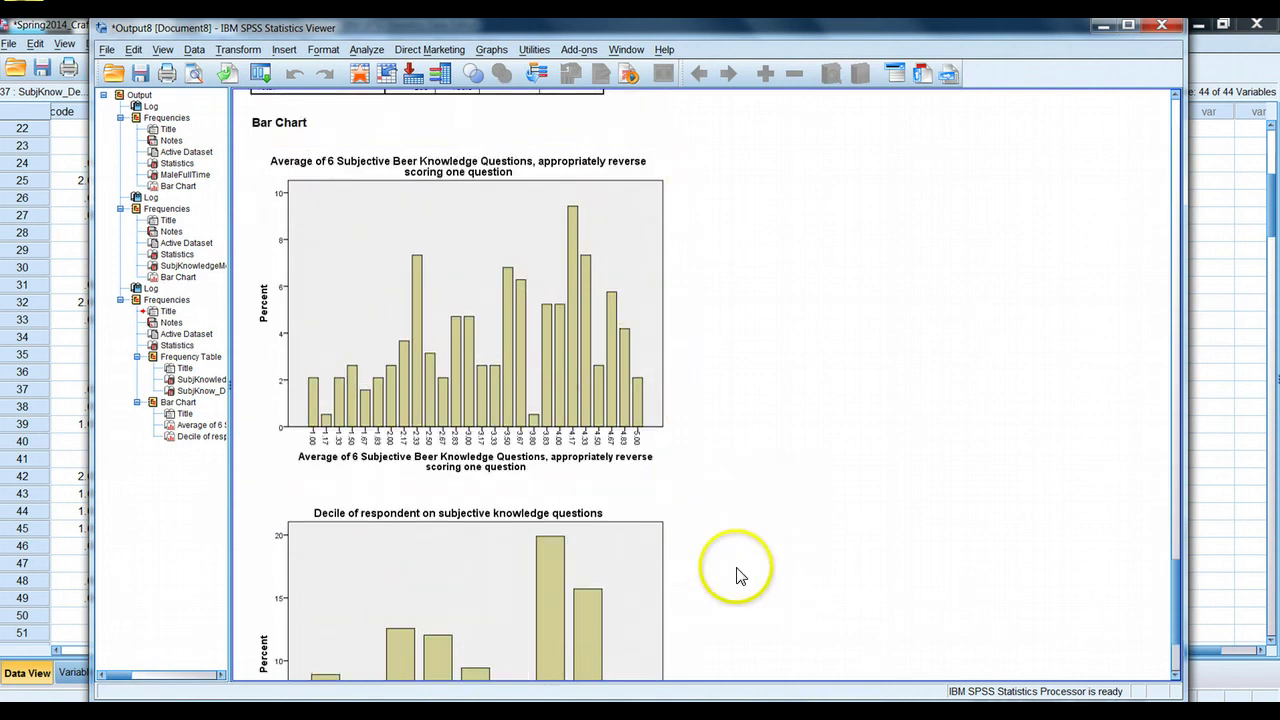
scroll(629, 565, "down", 3)
left_click(629, 565)
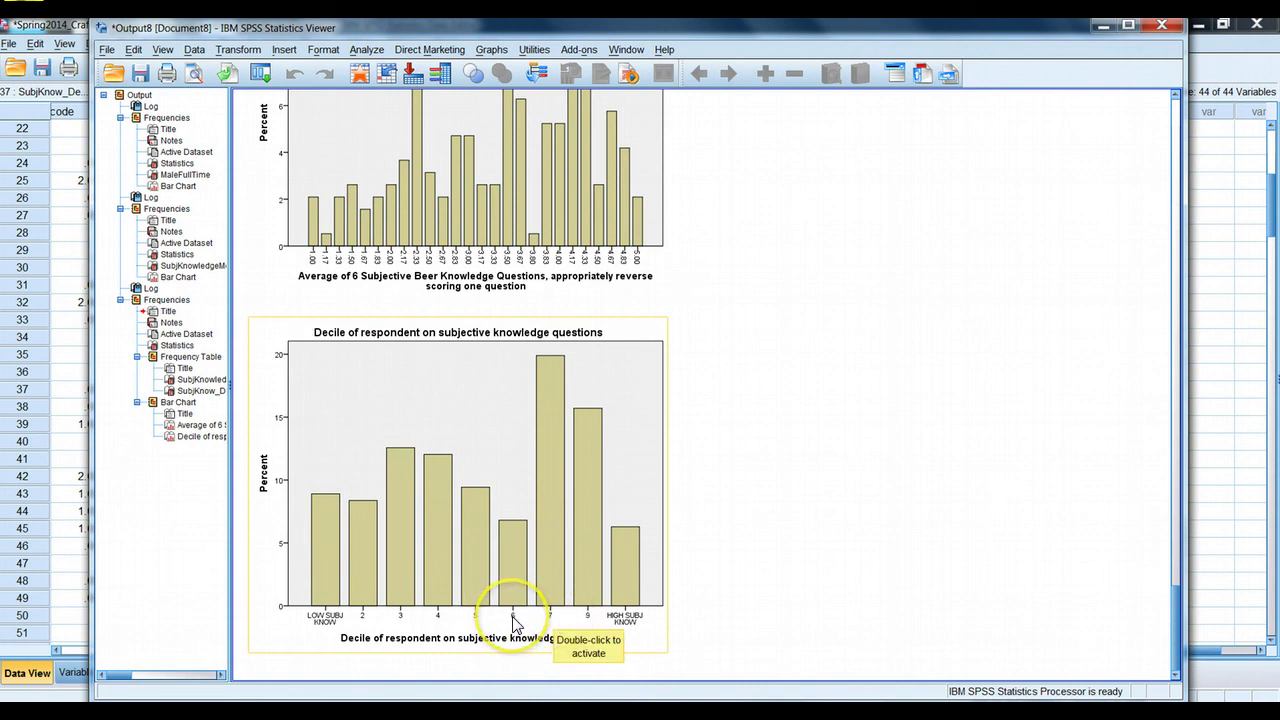
left_click(752, 587)
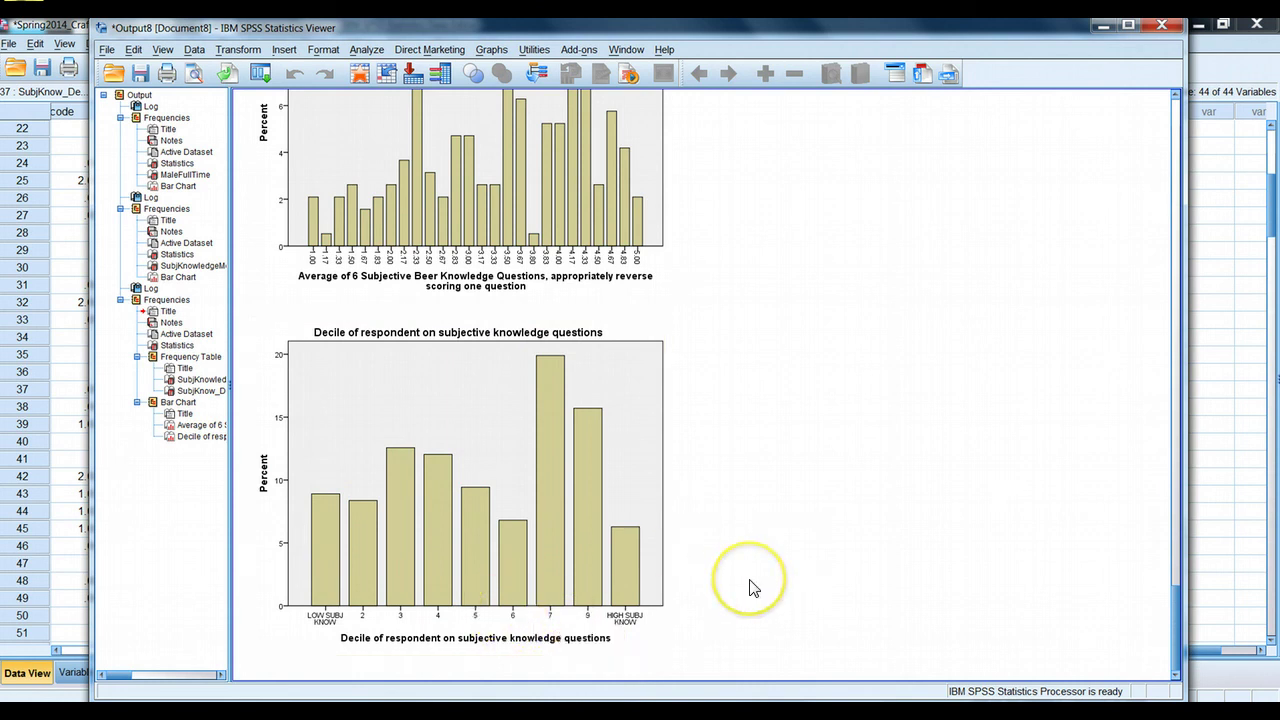
left_click(347, 524)
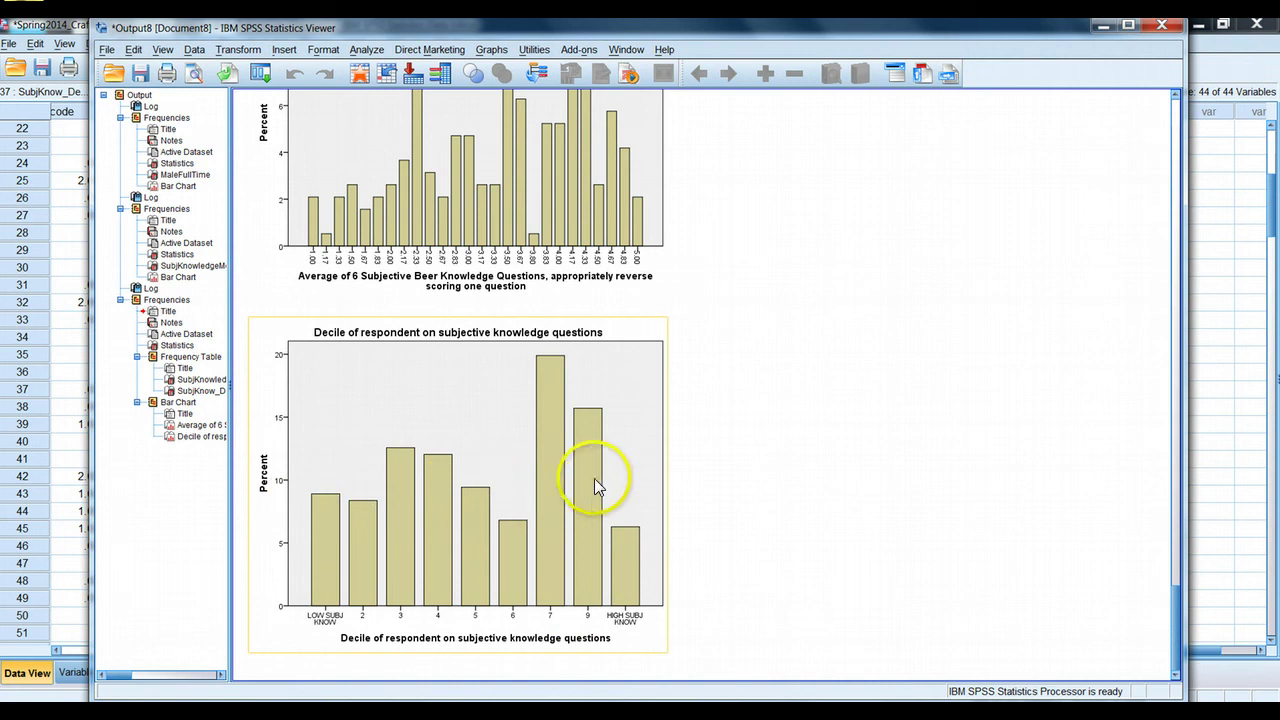
left_click(790, 572)
scroll(792, 576, "up", 3)
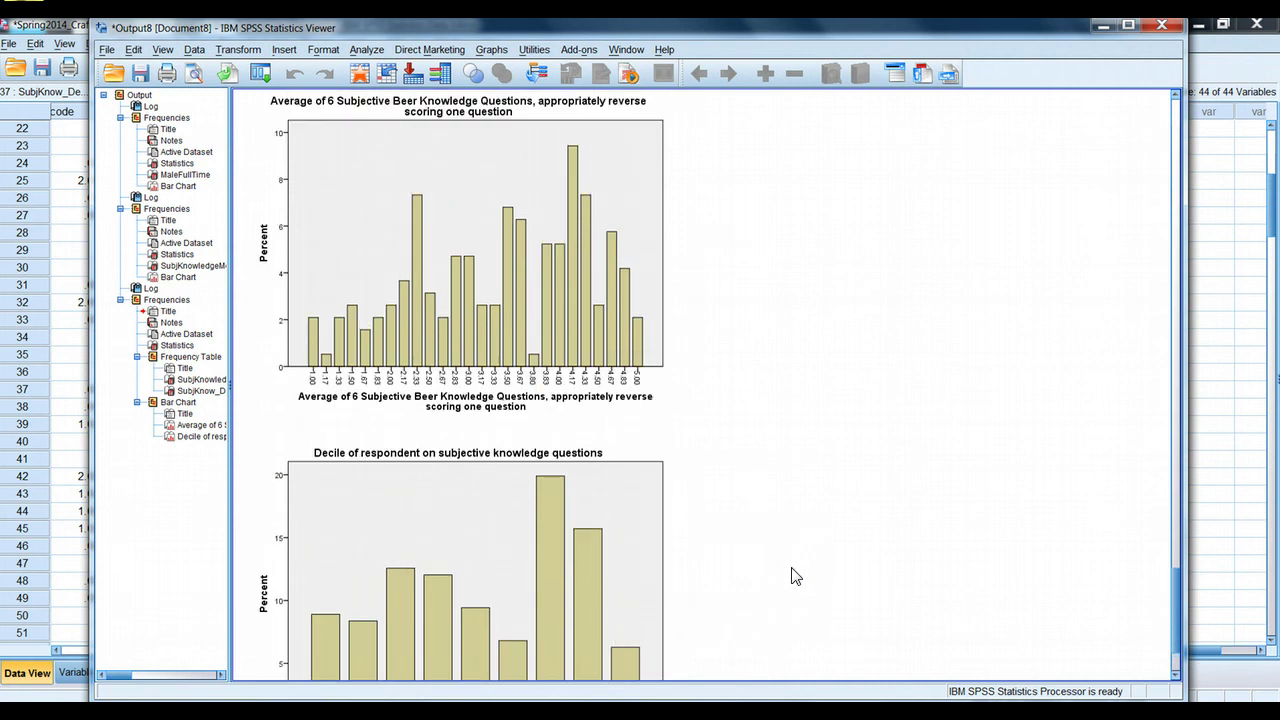
scroll(792, 576, "down", 3)
scroll(790, 576, "up", 3)
left_click(609, 389)
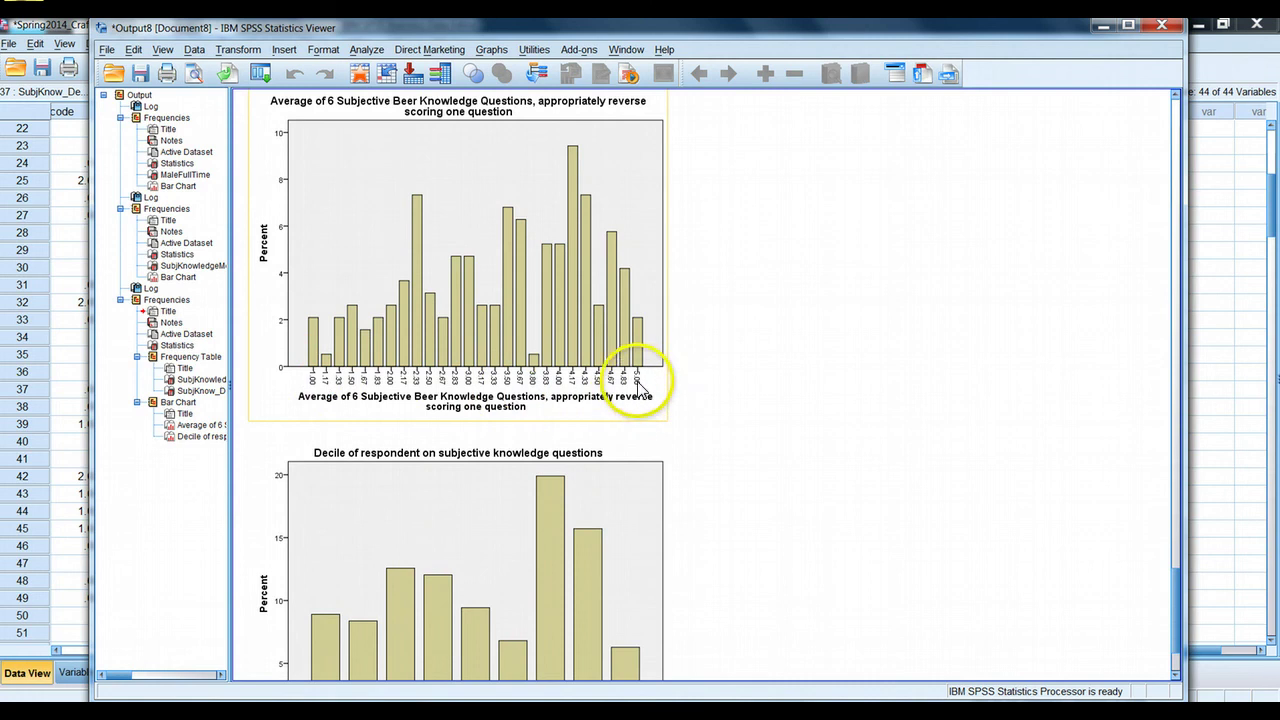
left_click(726, 511)
scroll(726, 511, "down", 3)
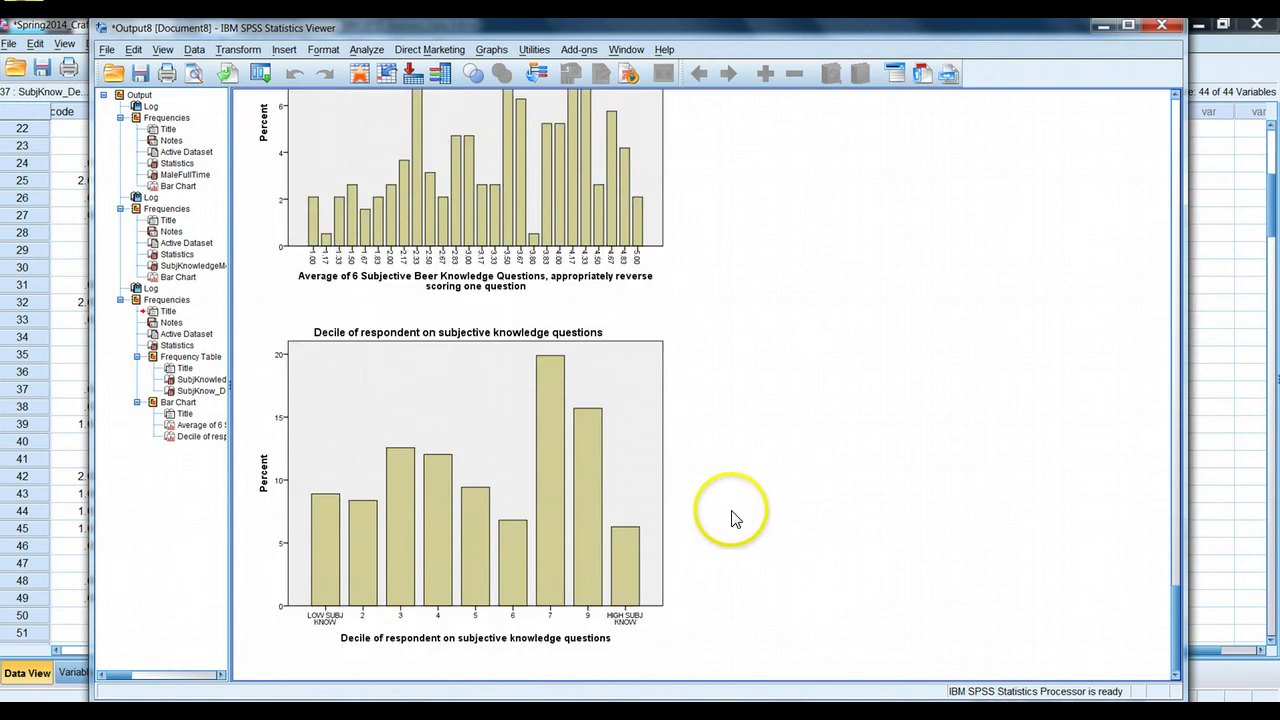
scroll(746, 530, "up", 3)
scroll(745, 530, "up", 2)
left_click(651, 459)
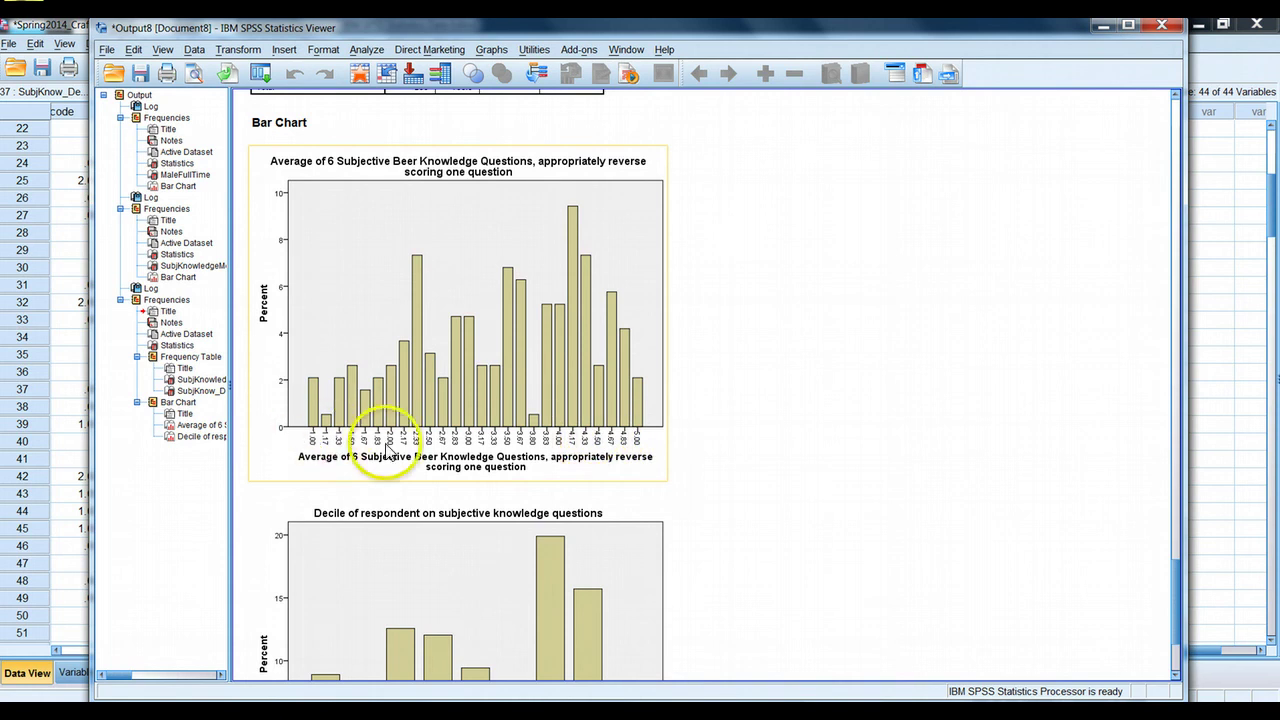
left_click(729, 514)
scroll(540, 578, "down", 5)
left_click(540, 571)
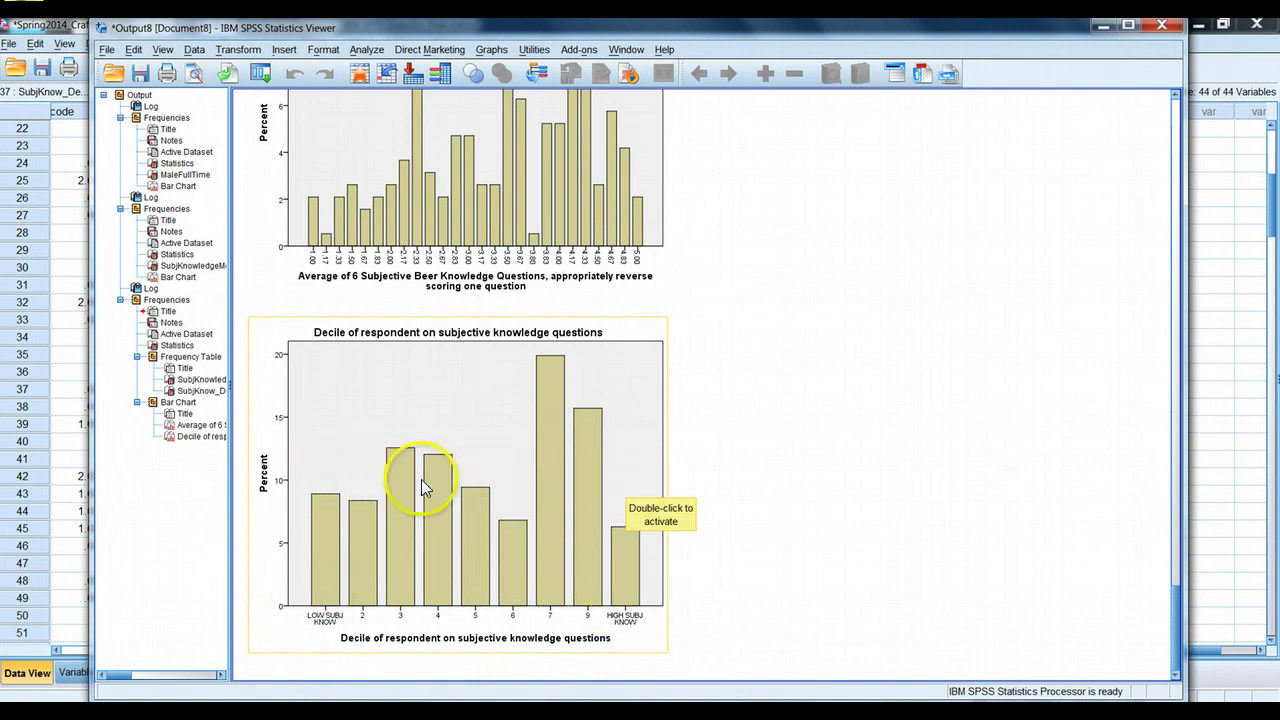
left_click(840, 600)
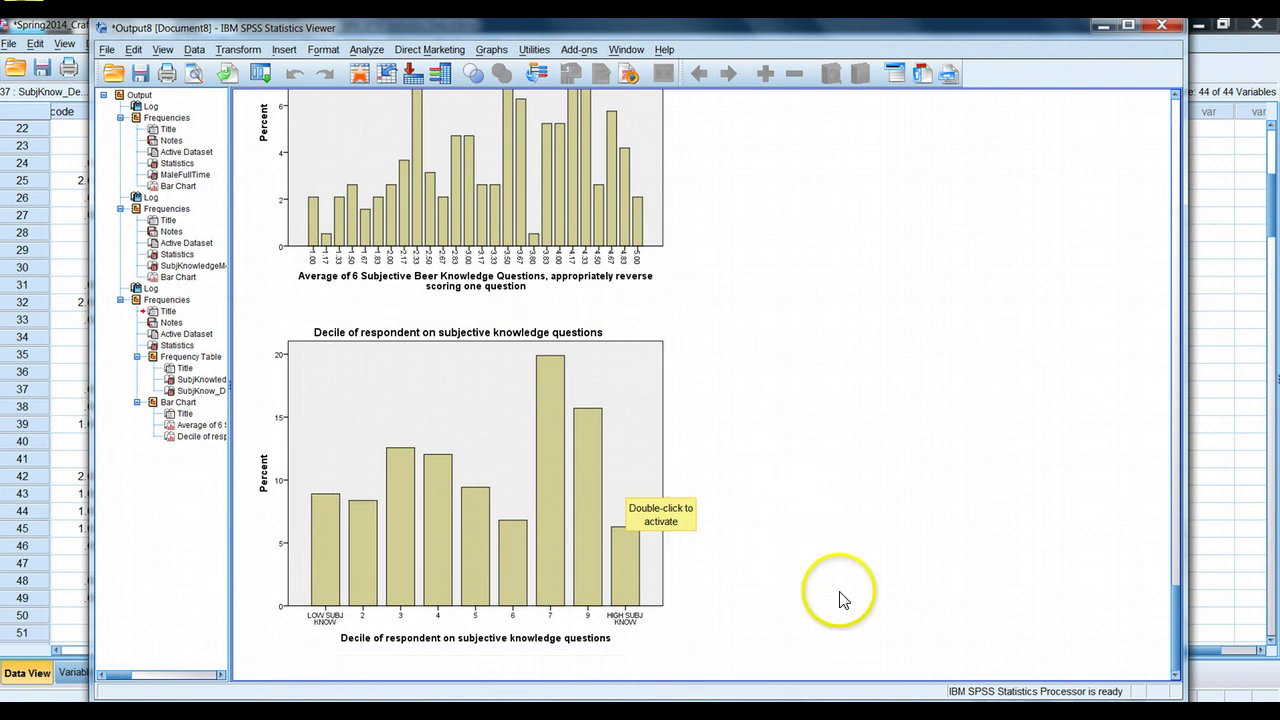
scroll(834, 603, "up", 2)
left_click(286, 563)
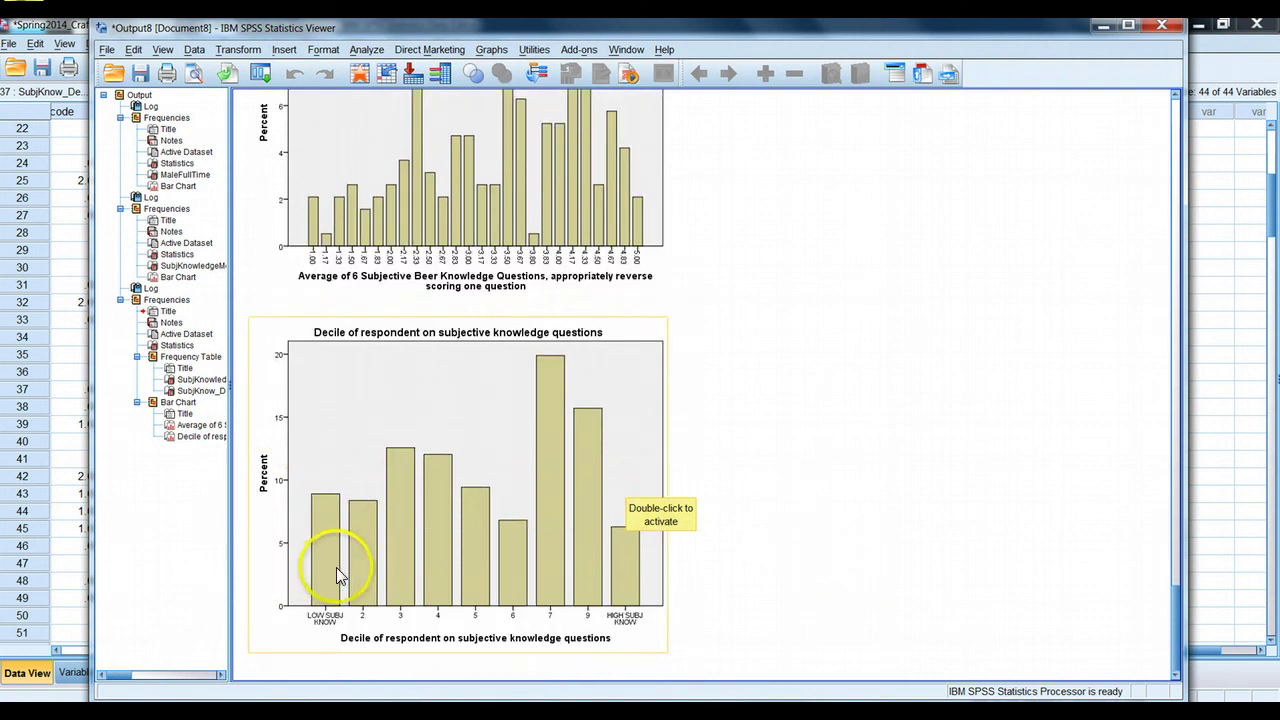
left_click(703, 590)
scroll(703, 590, "up", 1)
left_click(640, 586)
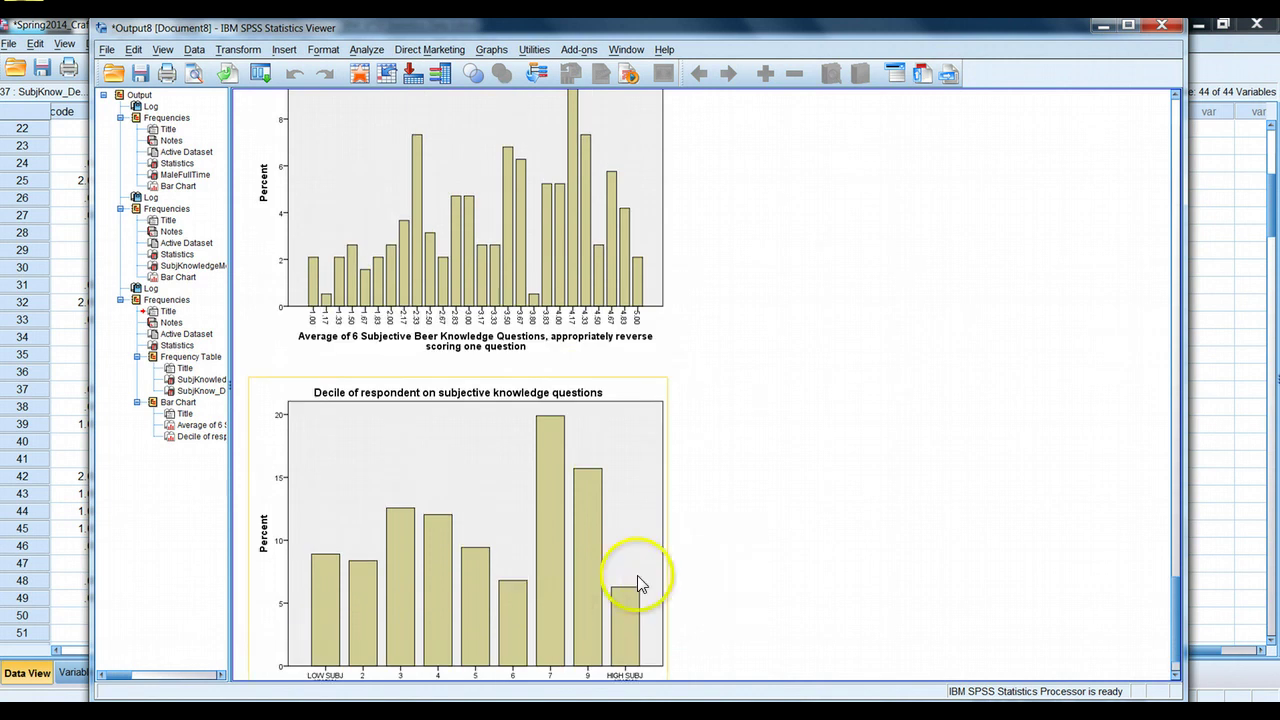
left_click(349, 277)
left_click(709, 449)
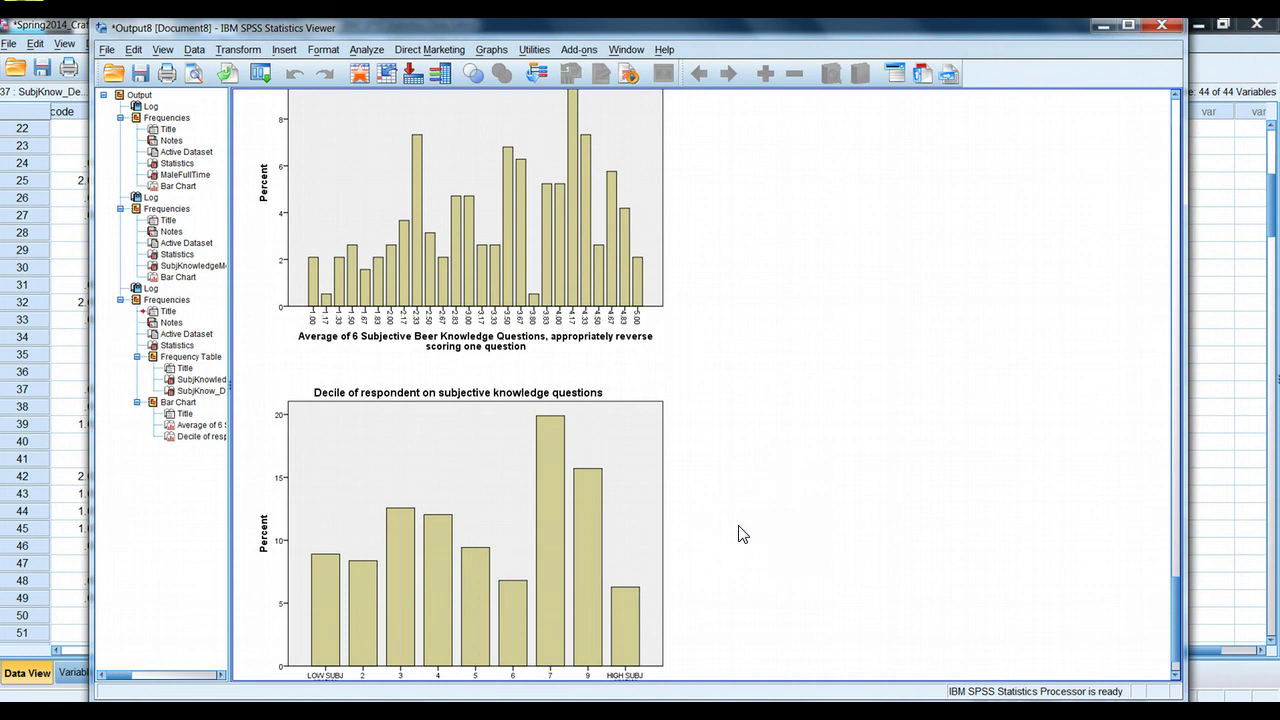
scroll(760, 560, "down", 1)
scroll(700, 440, "up", 5)
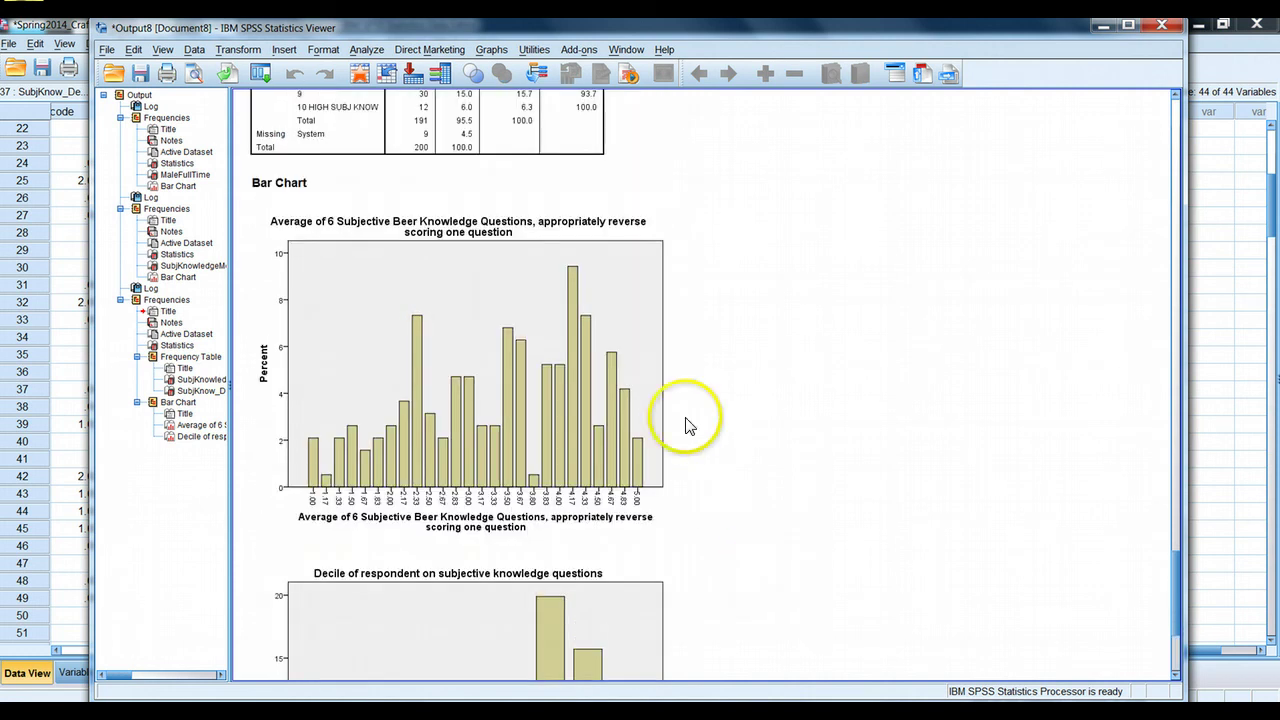
left_click(645, 488)
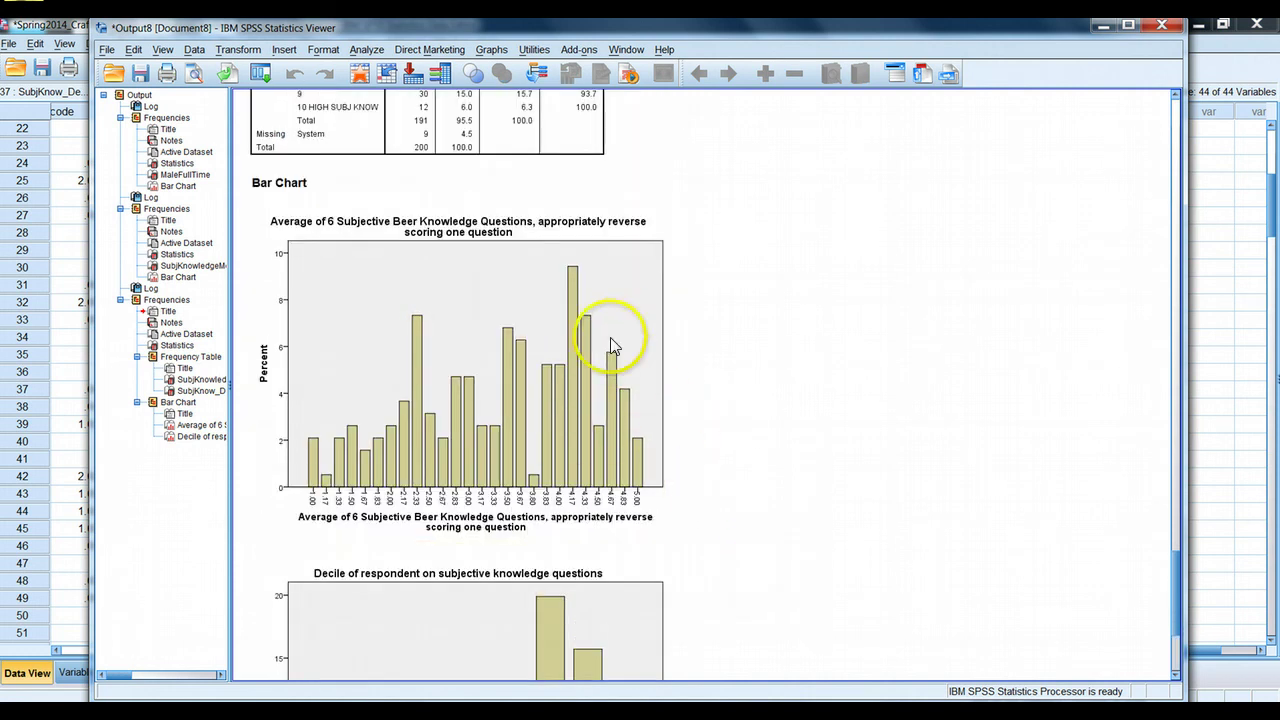
scroll(730, 505, "down", 3)
left_click(611, 585)
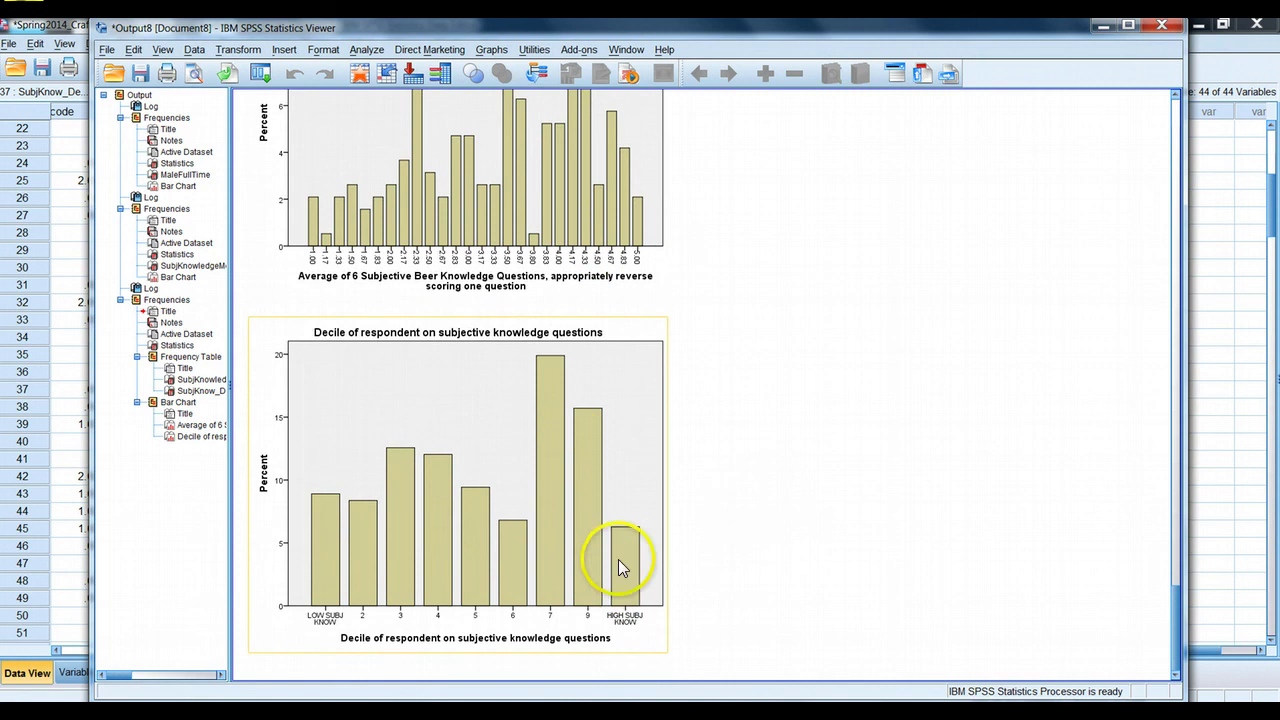